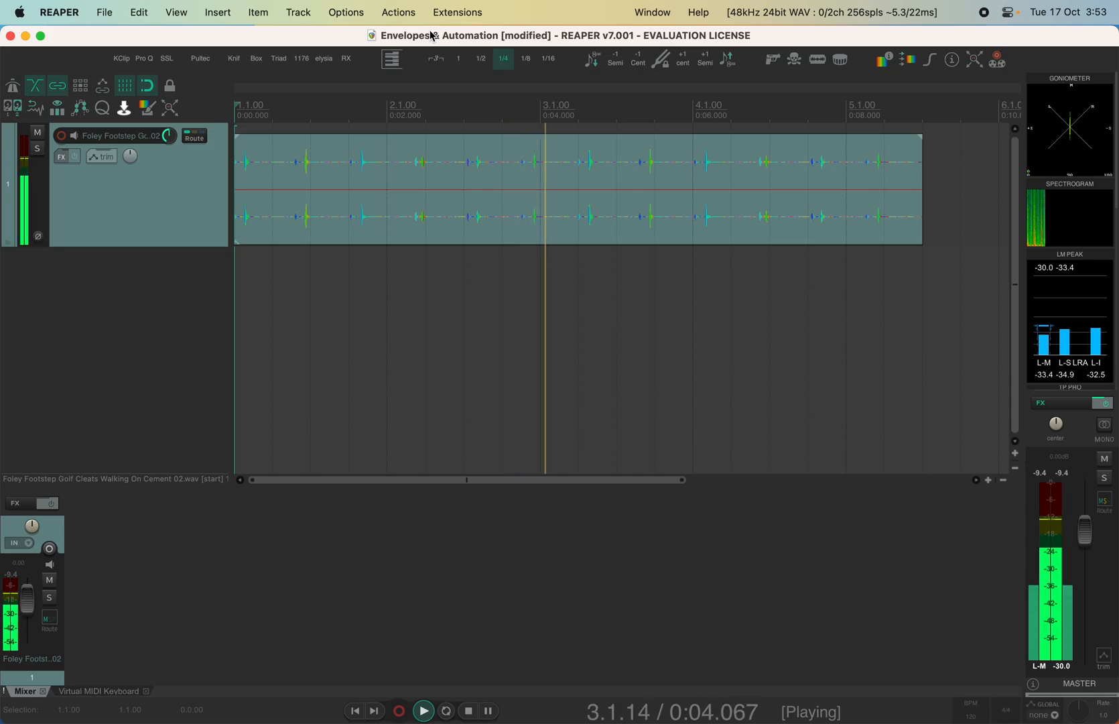
# Select track 1, the Foley Footstep Golf Cleats Walking On Cement 02 track
pyautogui.click(157, 195)
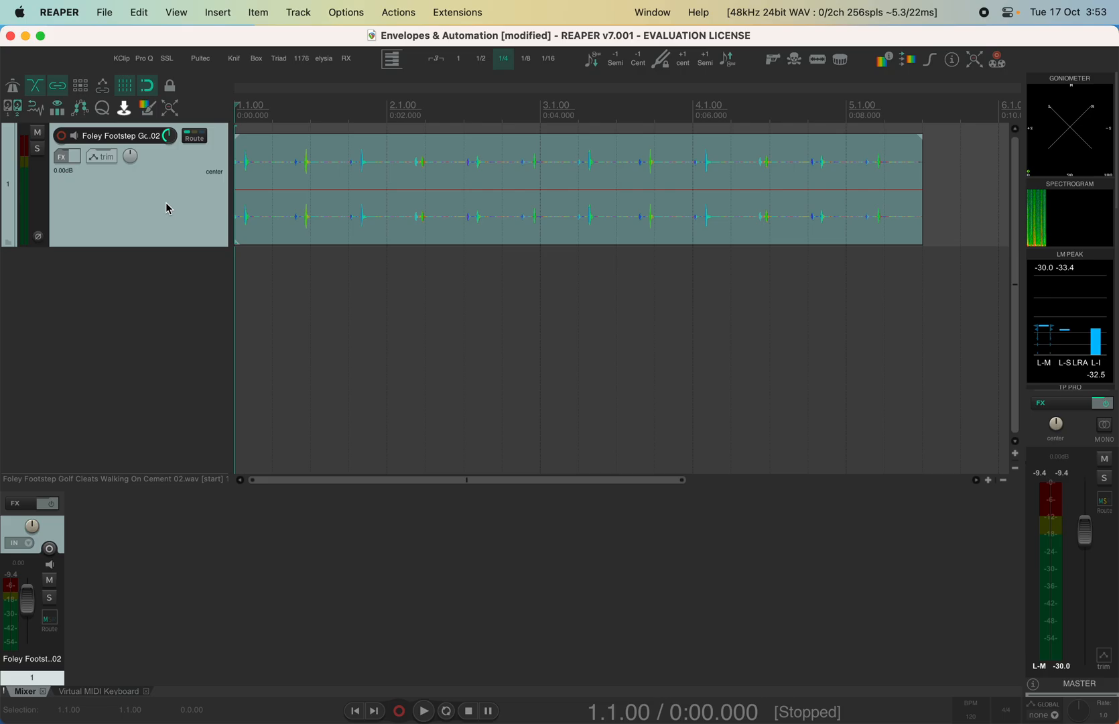
pyautogui.press('v')
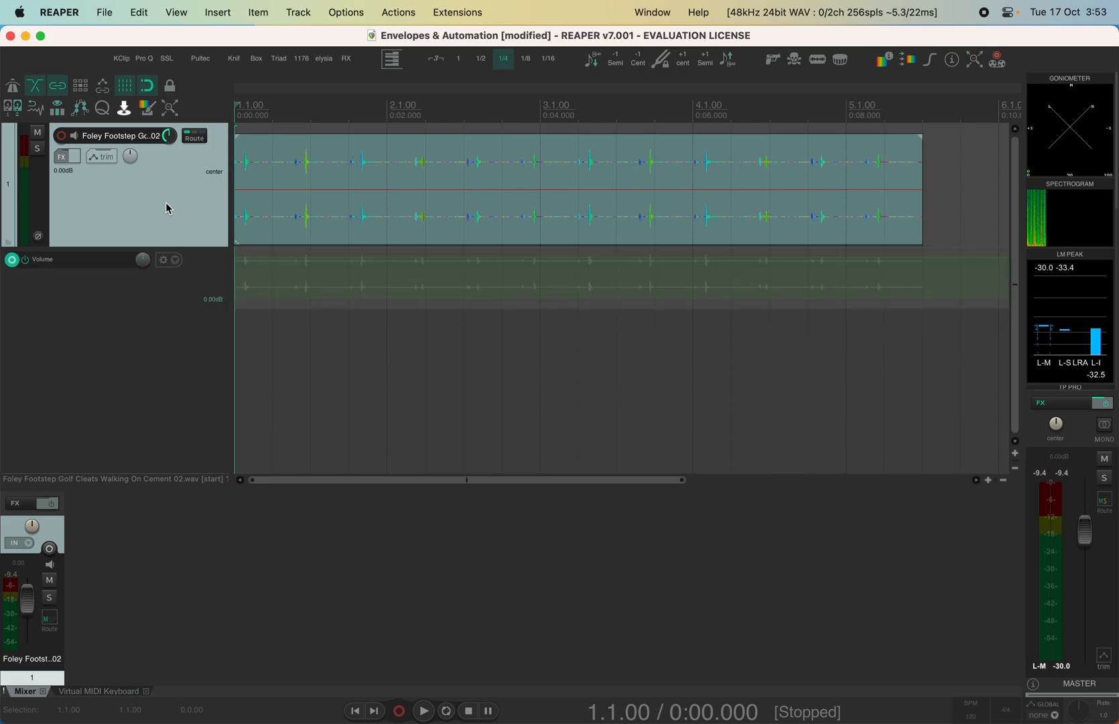
pyautogui.moveTo(157, 314); pyautogui.dragTo(149, 359)
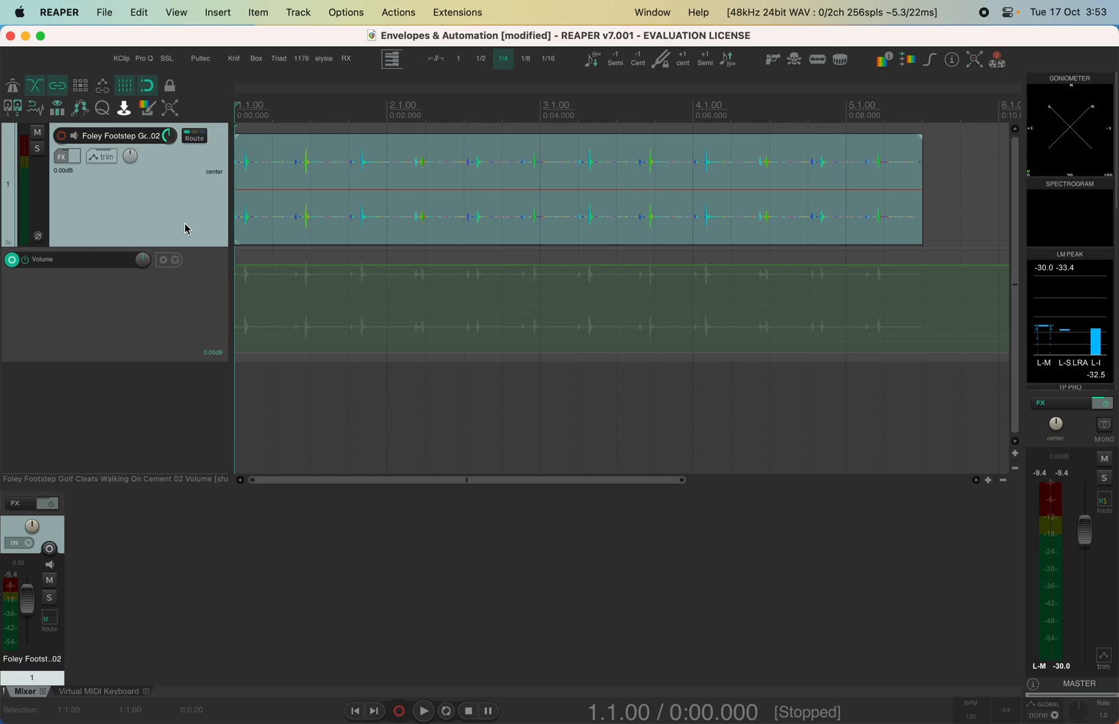
pyautogui.press('v')
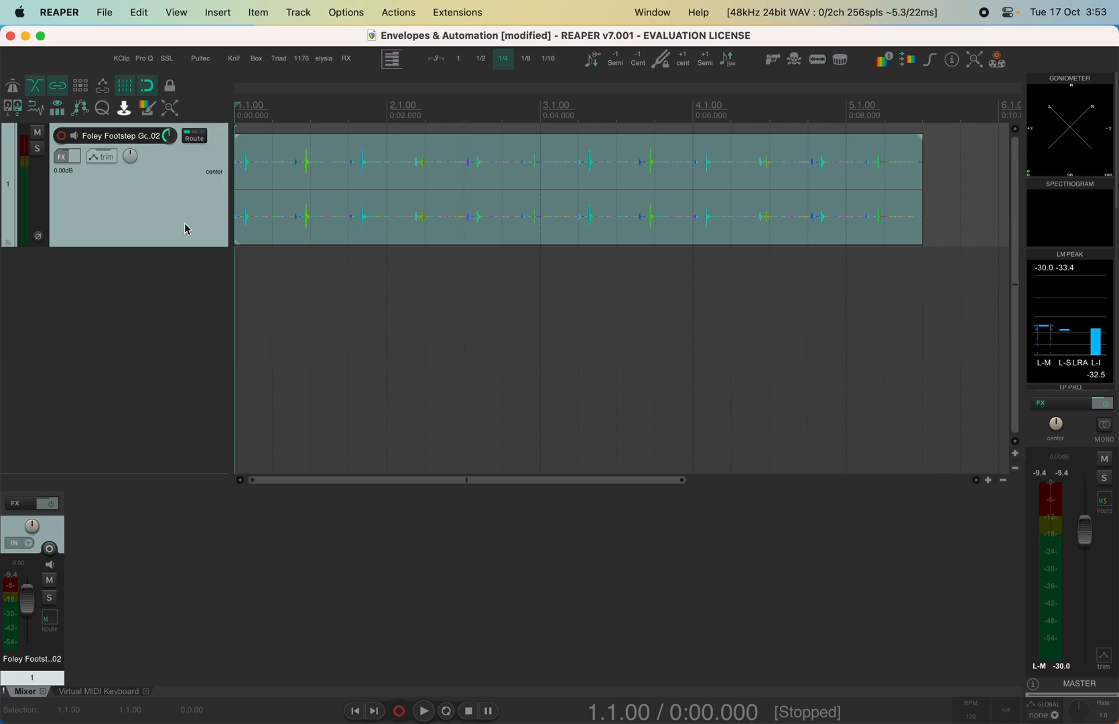
pyautogui.press('v')
pyautogui.press('v')
pyautogui.press('v')
pyautogui.press('v')
pyautogui.press('v')
pyautogui.press('v')
pyautogui.press('p')
pyautogui.press('p')
pyautogui.press('p')
pyautogui.press('p')
pyautogui.press('p')
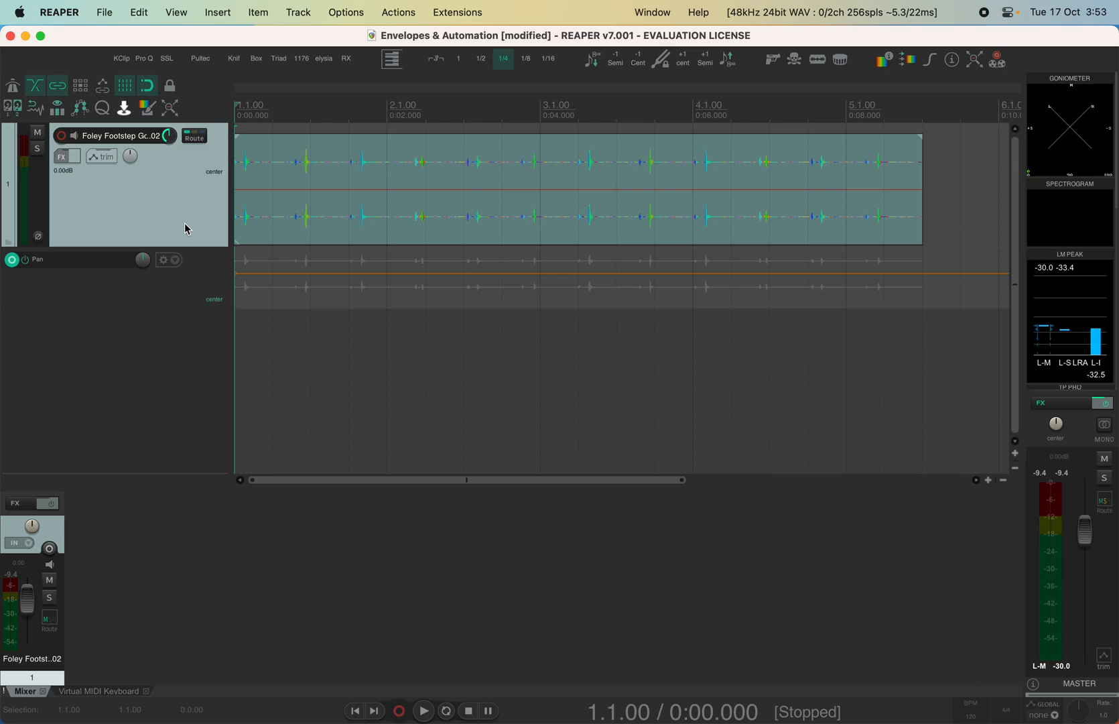
pyautogui.press('p')
pyautogui.press('p')
pyautogui.press('p')
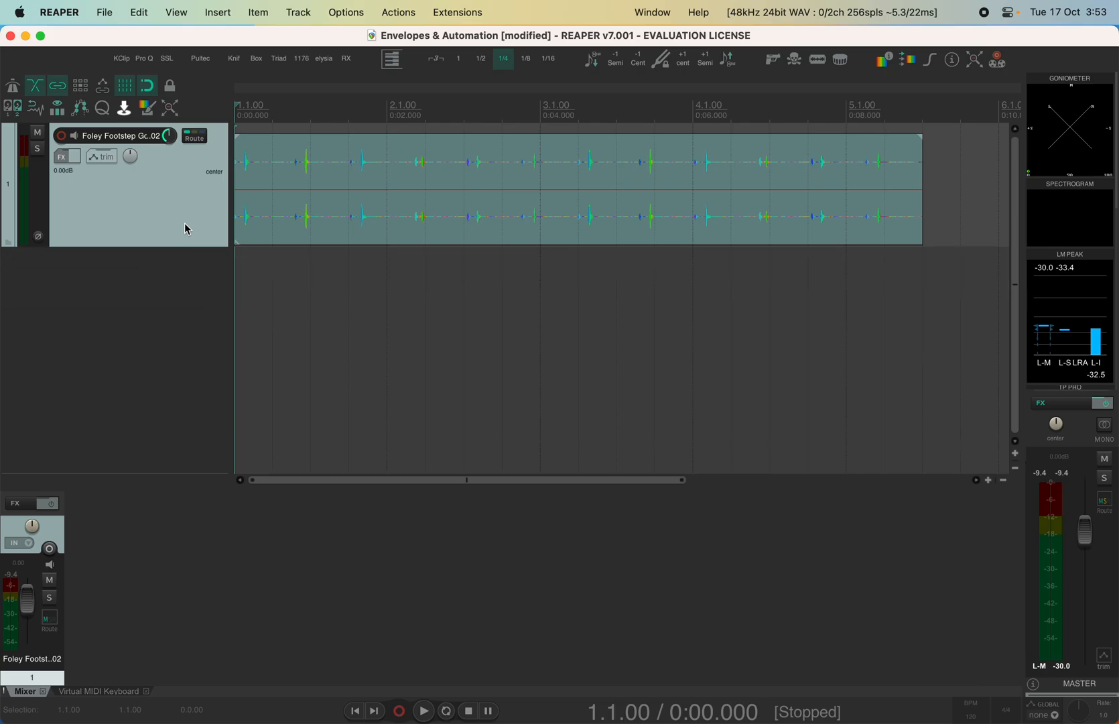
pyautogui.press('v')
pyautogui.moveTo(175, 361)
pyautogui.mouseDown()
pyautogui.moveTo(172, 429)
pyautogui.moveTo(175, 269)
pyautogui.moveTo(170, 375)
pyautogui.mouseUp()
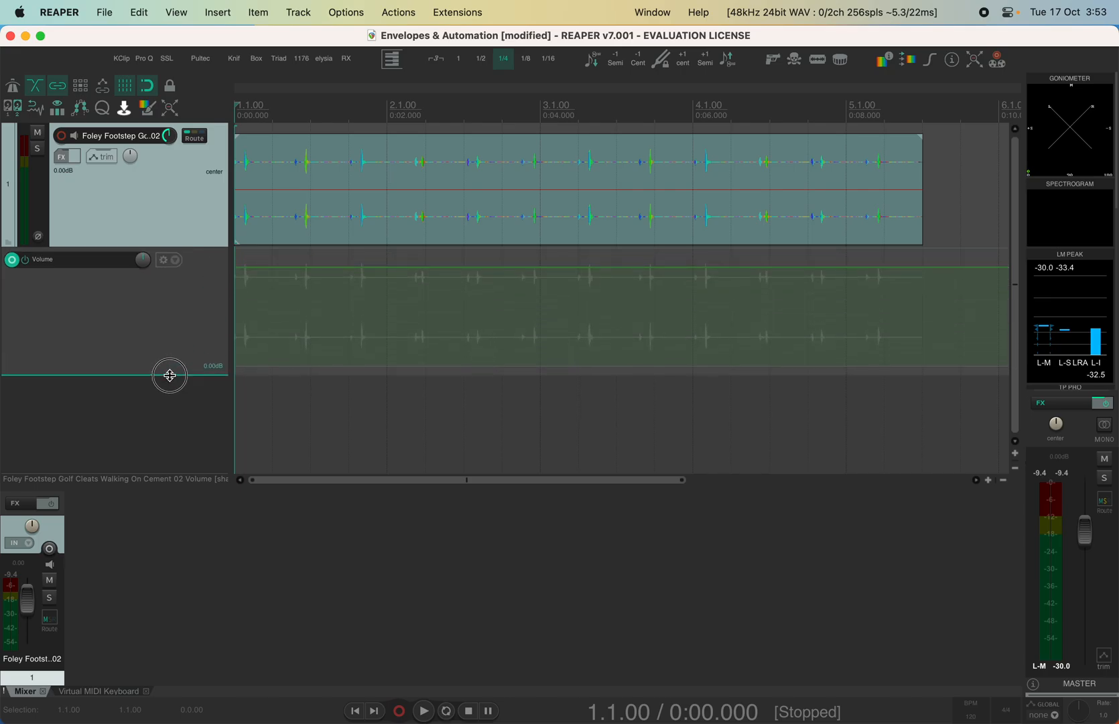
pyautogui.press('p')
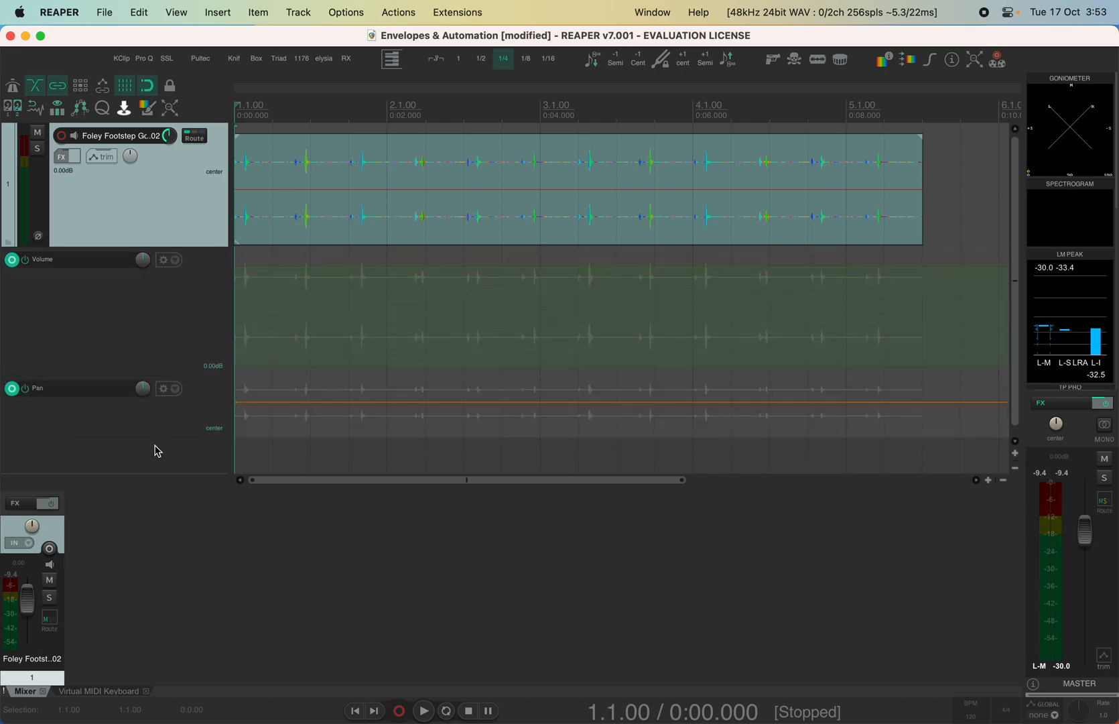
pyautogui.moveTo(159, 436); pyautogui.dragTo(156, 465)
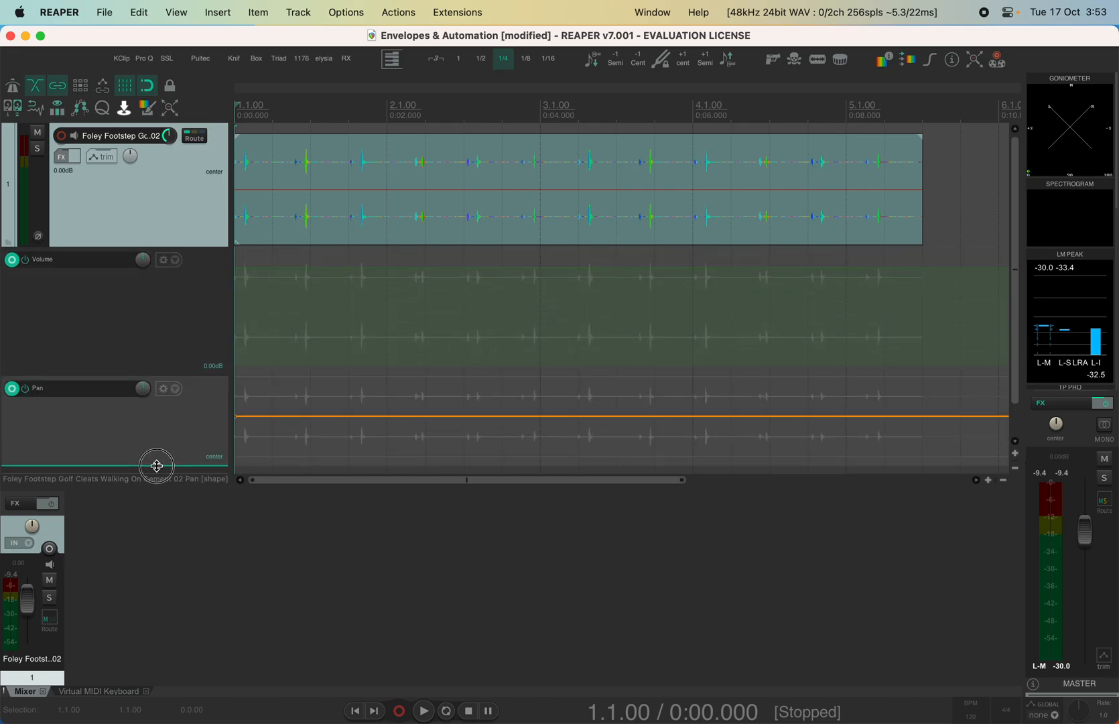
pyautogui.moveTo(189, 373); pyautogui.dragTo(177, 342)
pyautogui.press('p')
pyautogui.press('v')
pyautogui.press('v')
pyautogui.press('p')
pyautogui.press('p')
pyautogui.press('v')
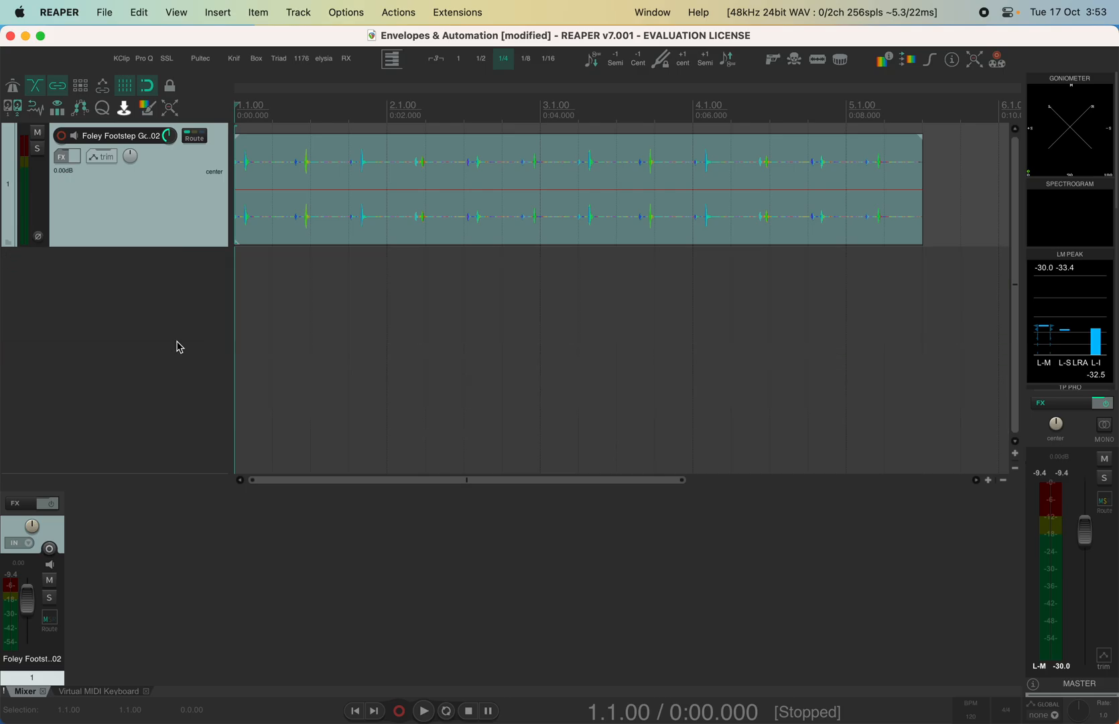
pyautogui.press('v')
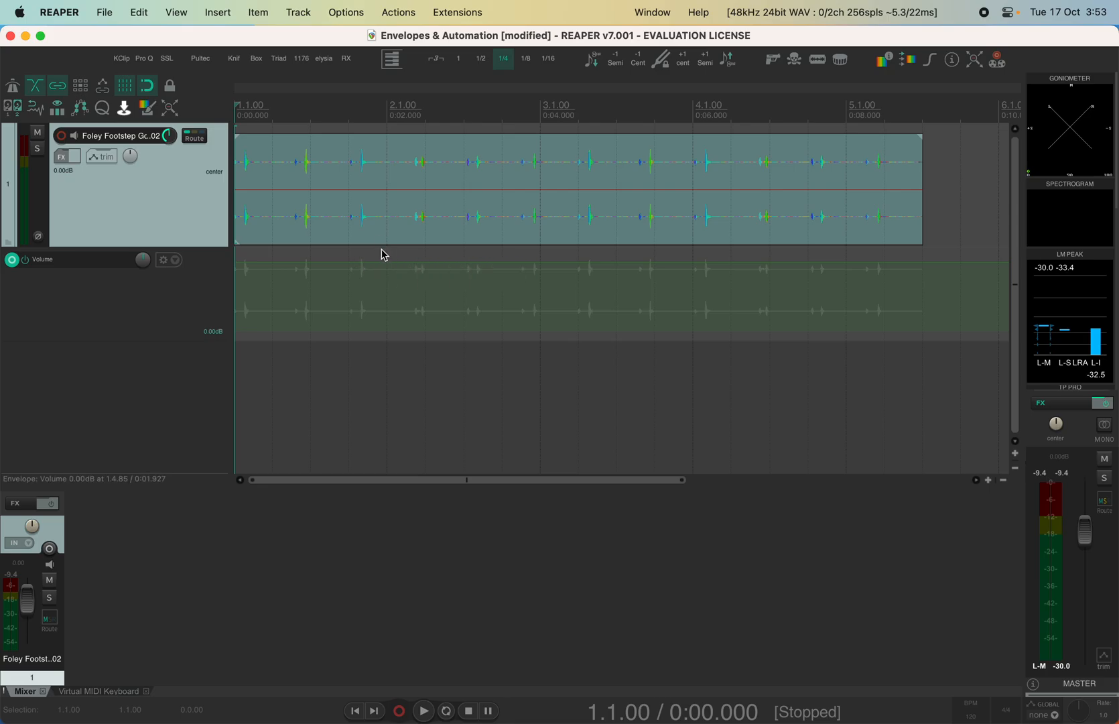
# Audition the volume envelope lowered to -21.6dB, then raise it to -1.20dB and replay
pyautogui.moveTo(382, 261); pyautogui.dragTo(373, 346)
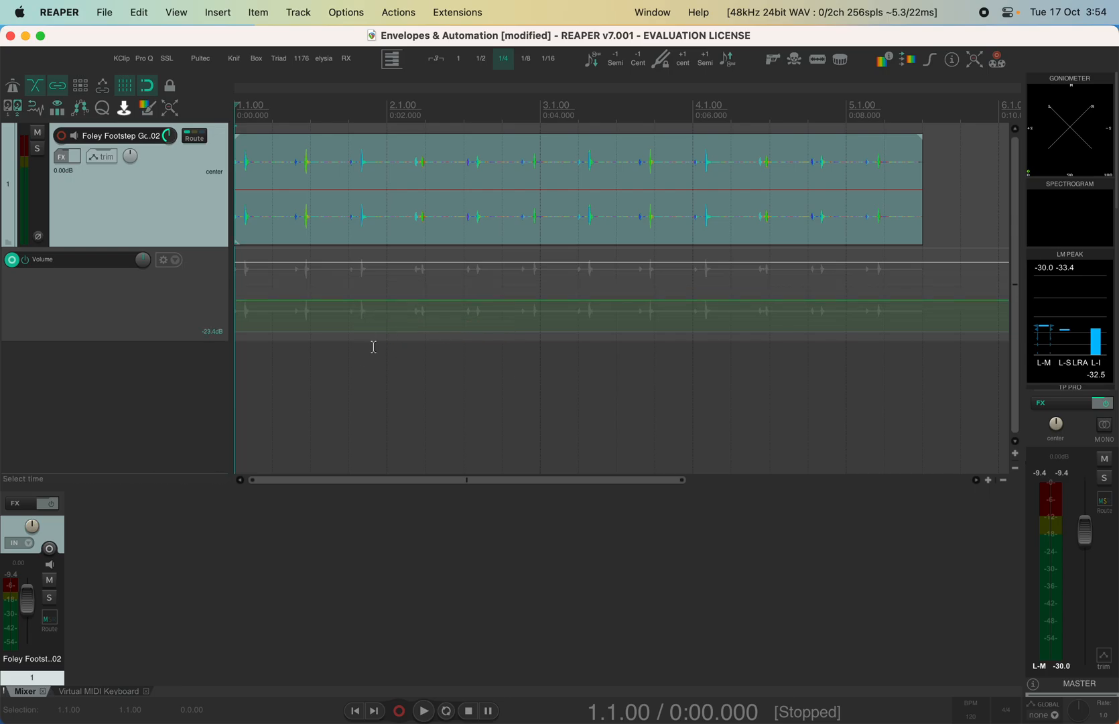
pyautogui.press('space')
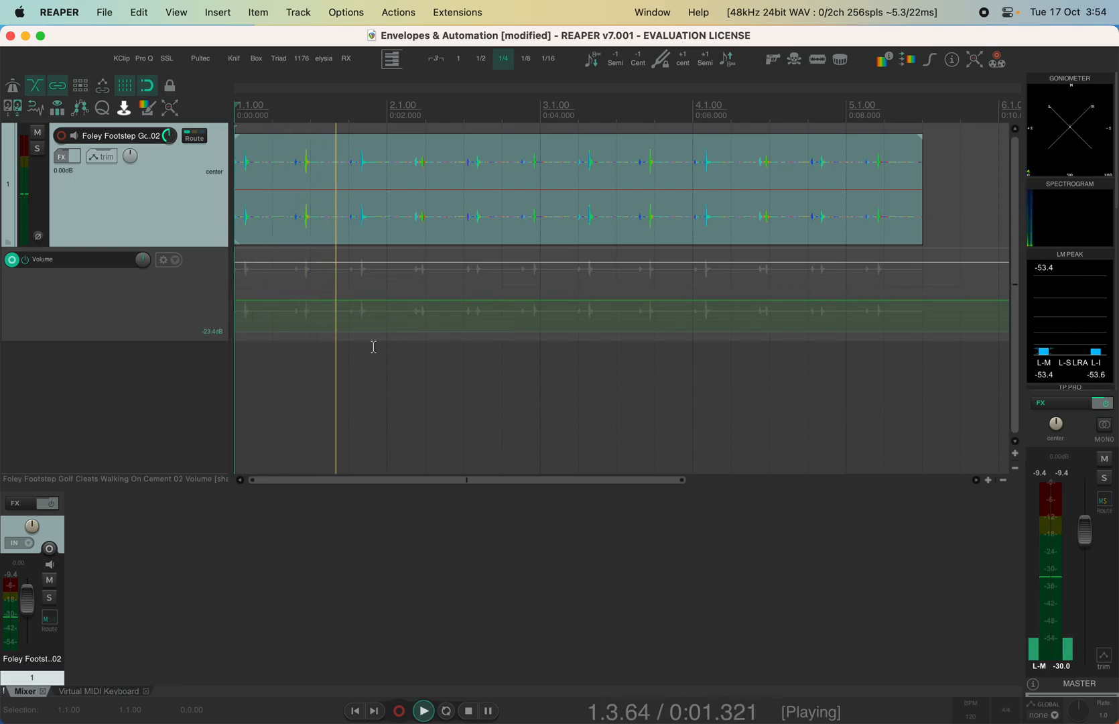
pyautogui.press('space')
pyautogui.moveTo(388, 302); pyautogui.dragTo(390, 220)
pyautogui.press('space')
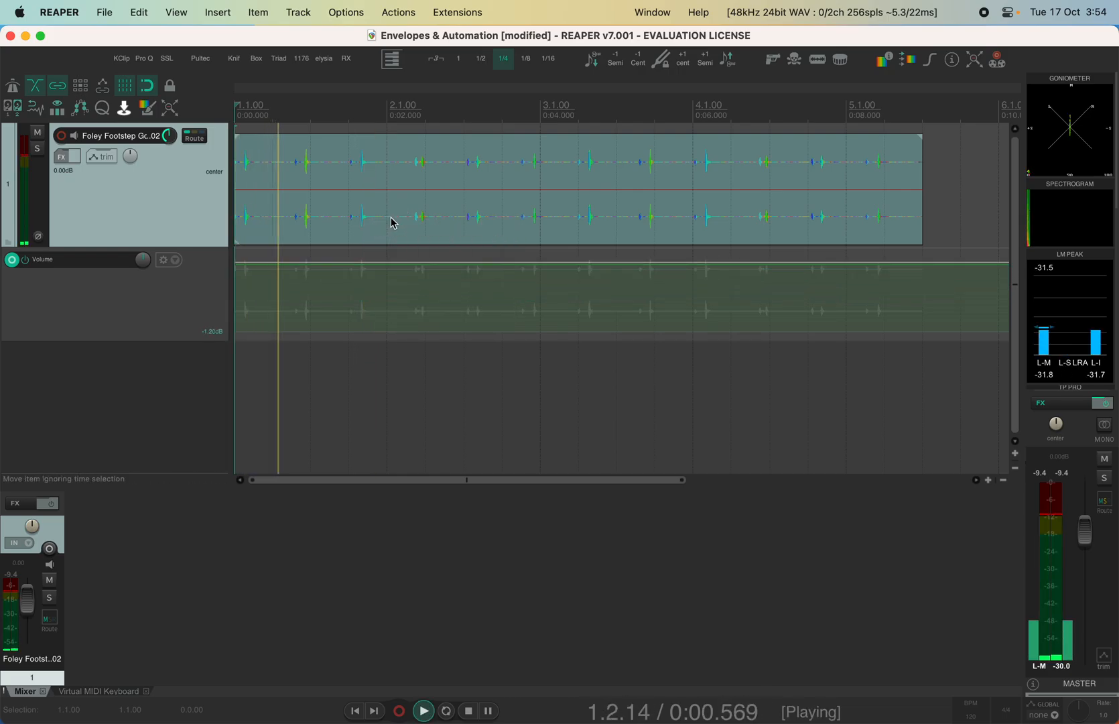
pyautogui.press('space')
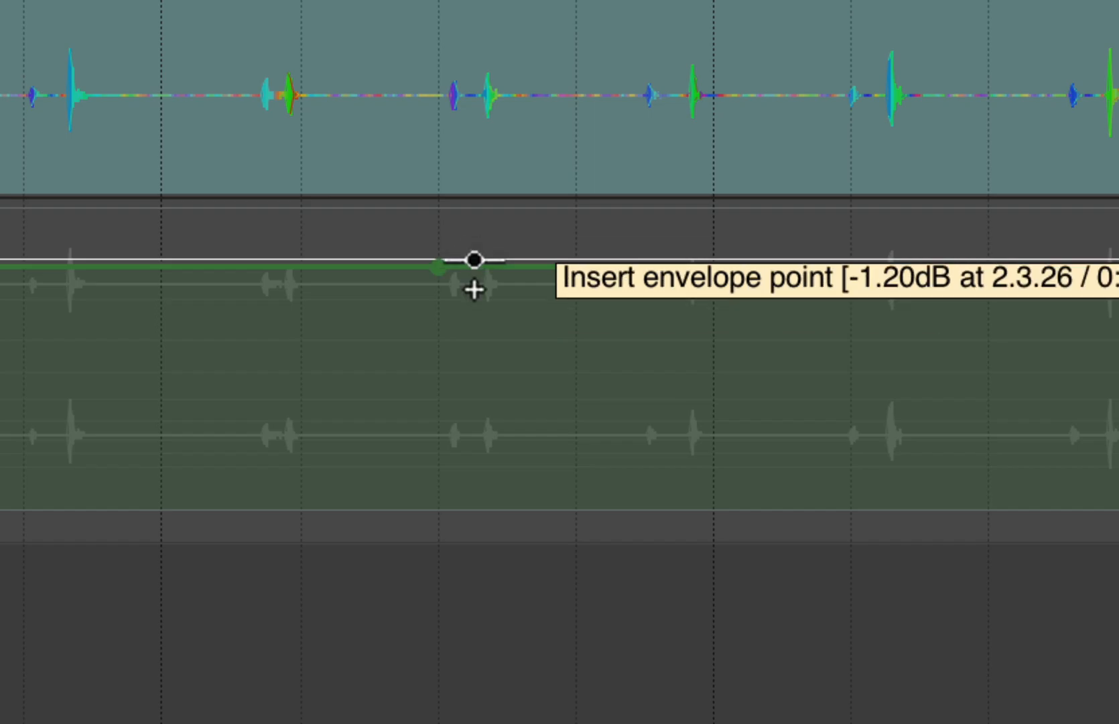
# Lower the volume point near bar 2.3 and add a 3.1.00 point pulled down to -8.80dB
pyautogui.moveTo(434, 274)
pyautogui.mouseDown()
pyautogui.moveTo(437, 439)
pyautogui.moveTo(446, 267)
pyautogui.mouseUp()
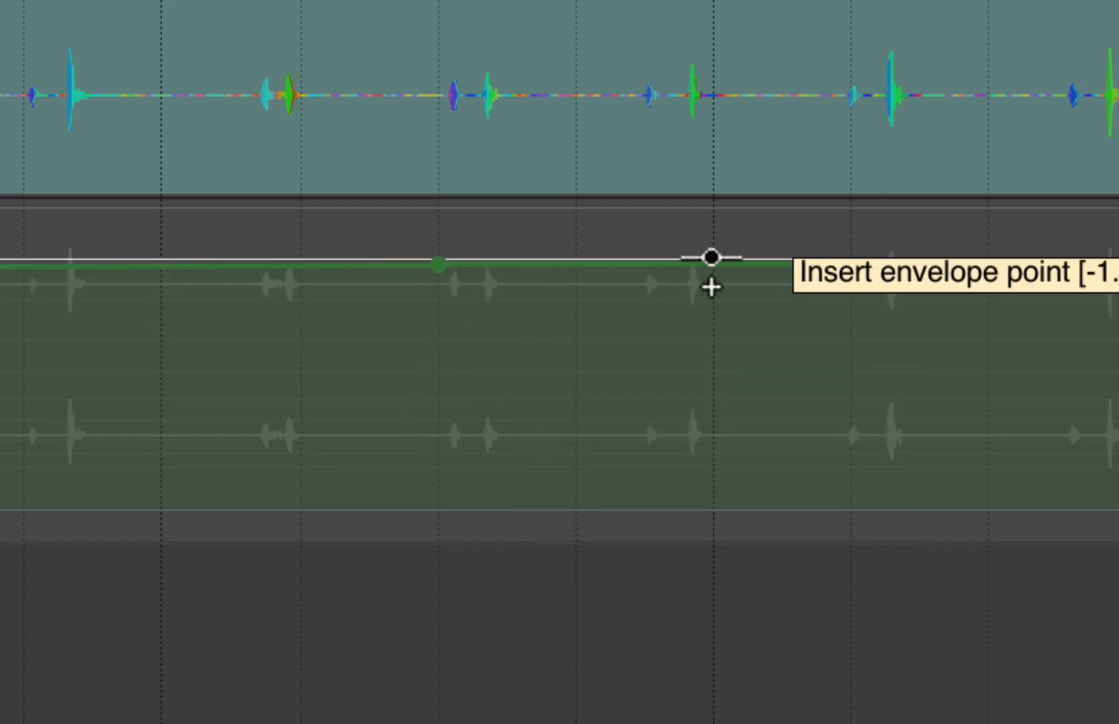
pyautogui.click(711, 257)
pyautogui.moveTo(710, 254)
pyautogui.mouseDown()
pyautogui.moveTo(702, 390)
pyautogui.moveTo(709, 262)
pyautogui.mouseUp()
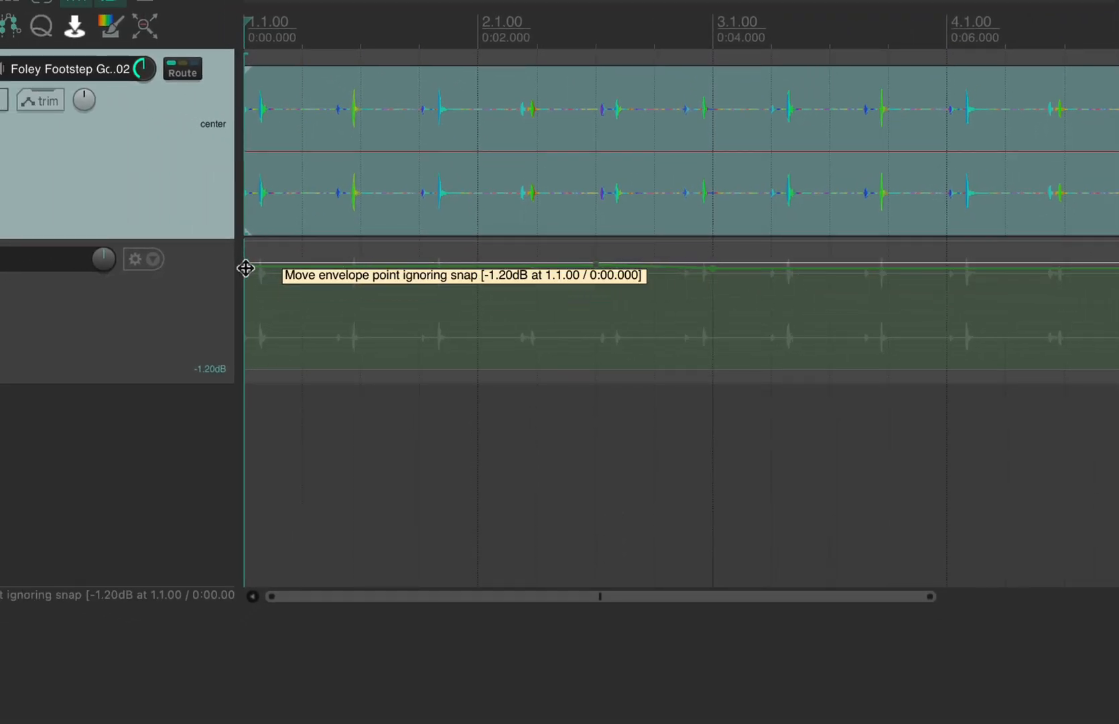
pyautogui.scroll(-4, 246, 268)
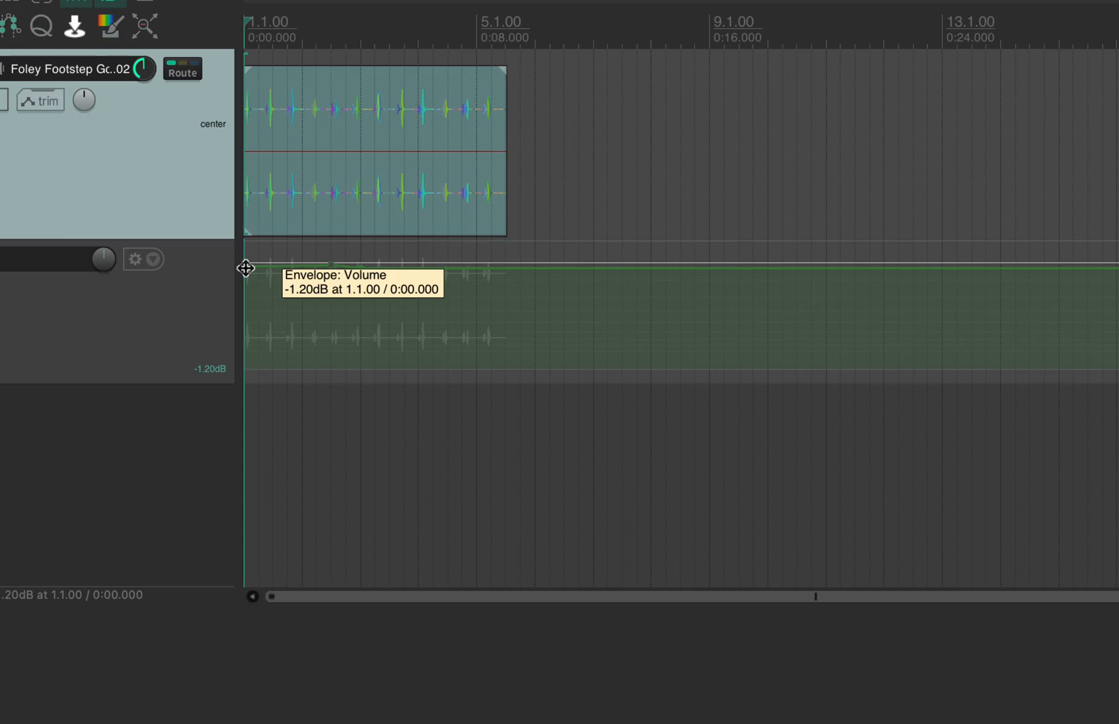
pyautogui.scroll(3, 246, 268)
pyautogui.scroll(-5, 246, 268)
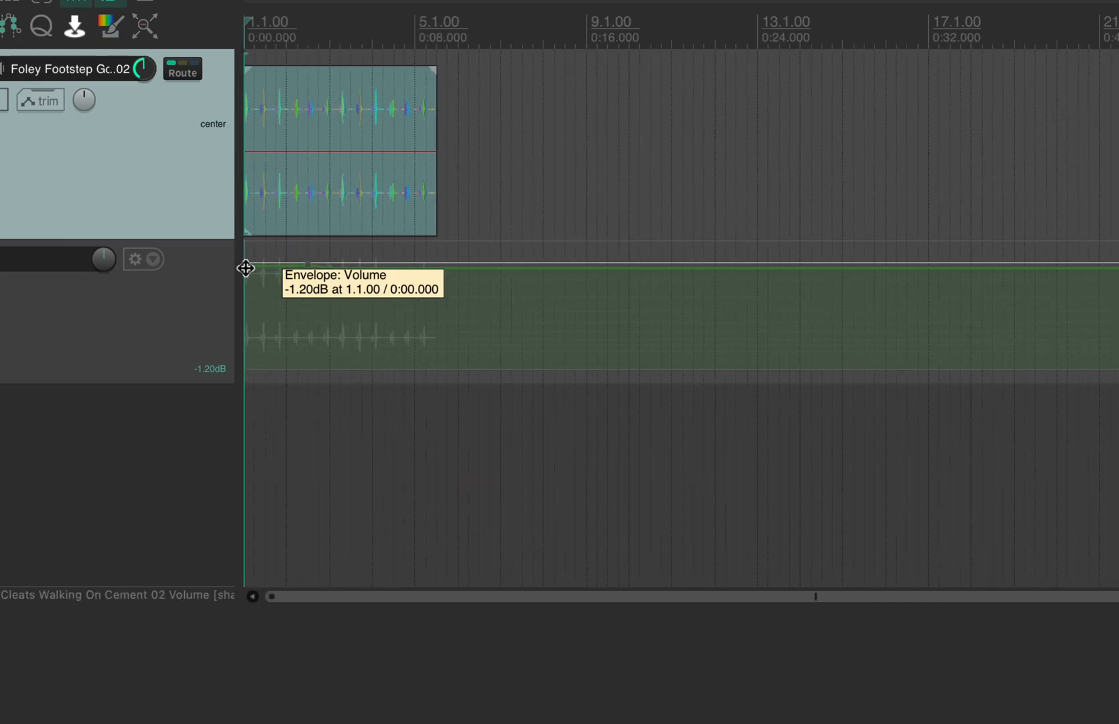
pyautogui.scroll(3, 246, 268)
pyautogui.hscroll(-4, 246, 267)
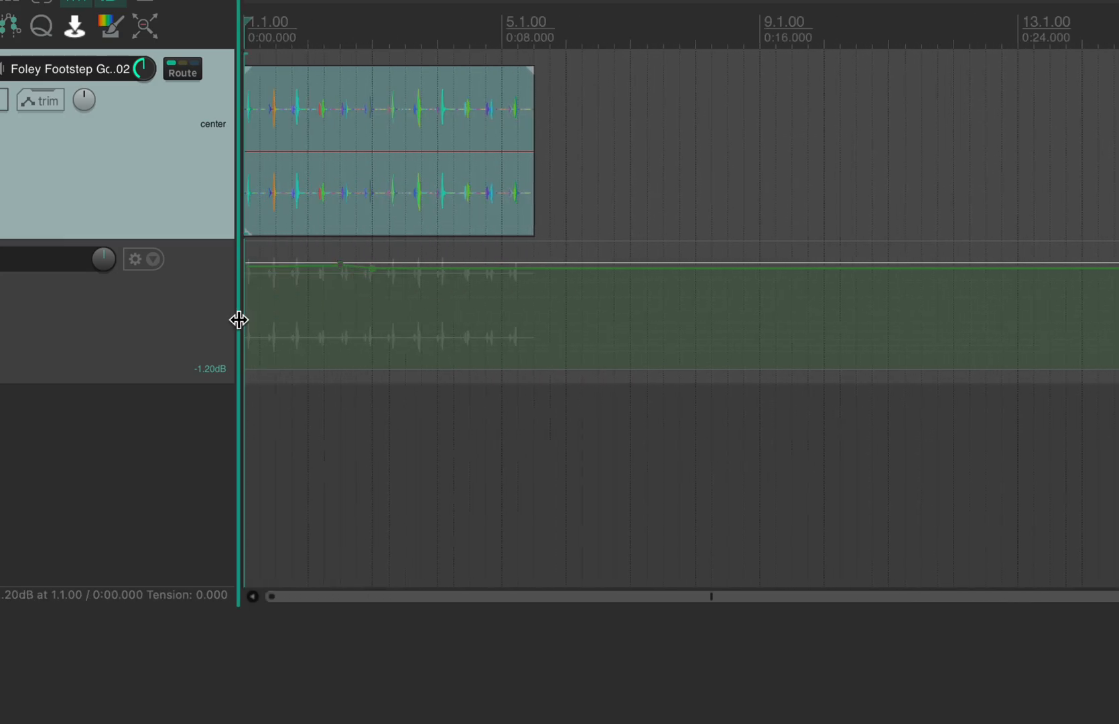
pyautogui.scroll(3, 239, 320)
pyautogui.hscroll(10, 239, 320)
pyautogui.hscroll(-10, 239, 319)
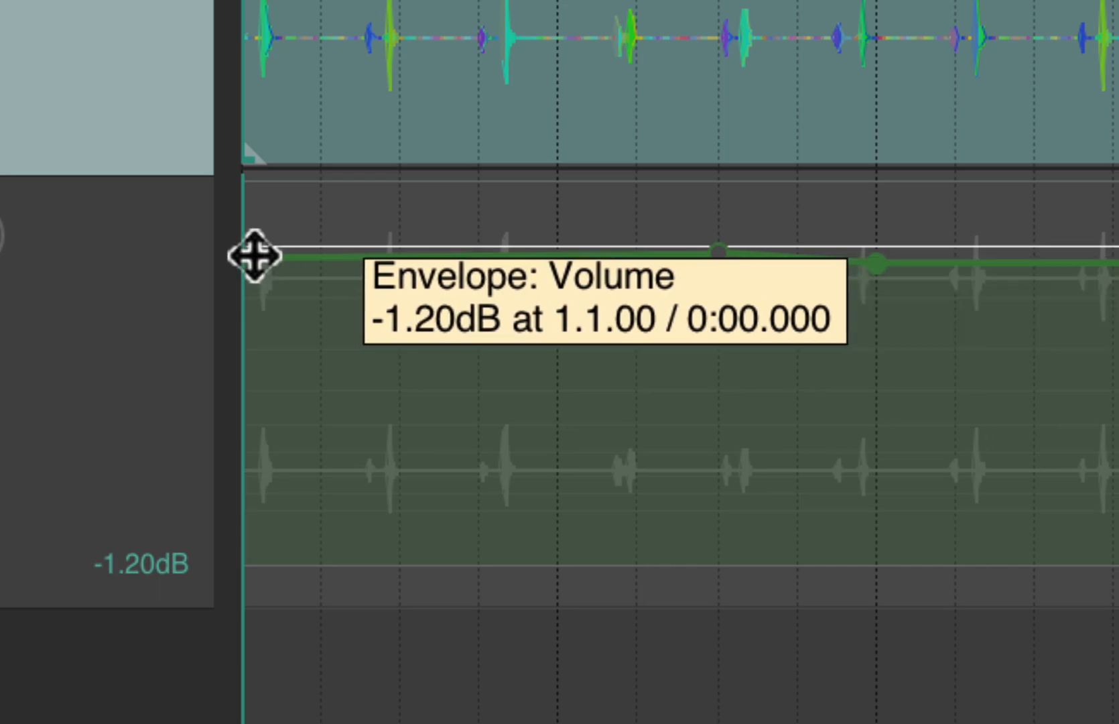
# Drop the 1.1.00 volume point to about -34.8dB and play back the resulting fade-in
pyautogui.moveTo(254, 255); pyautogui.dragTo(250, 693)
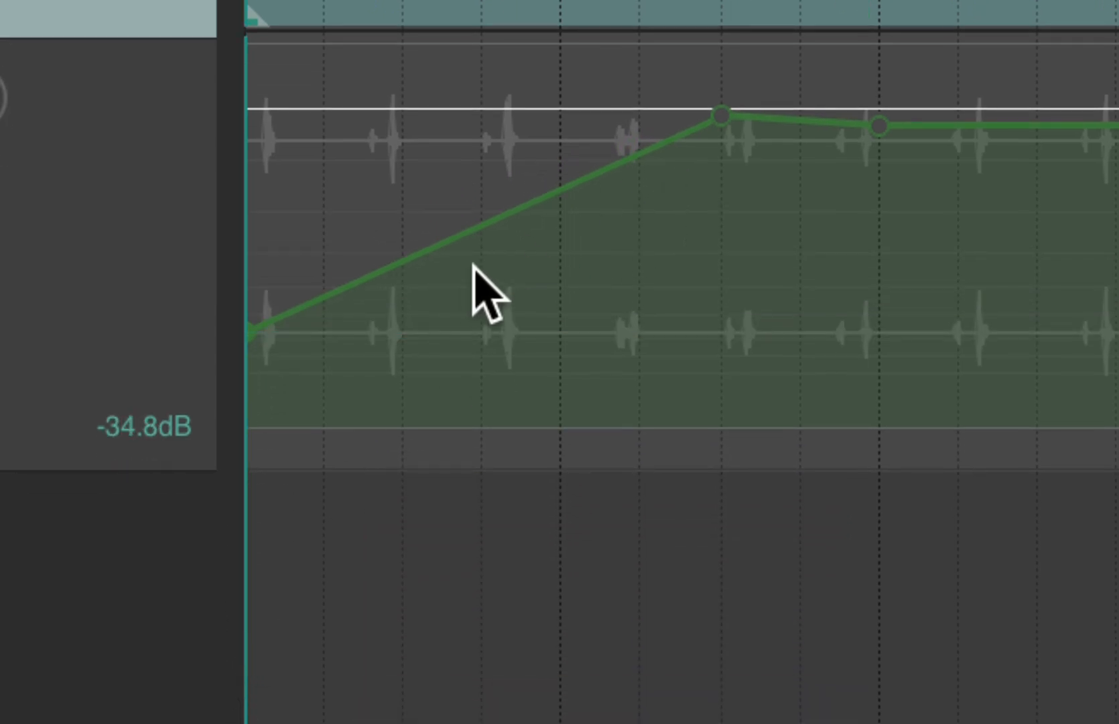
pyautogui.press('space')
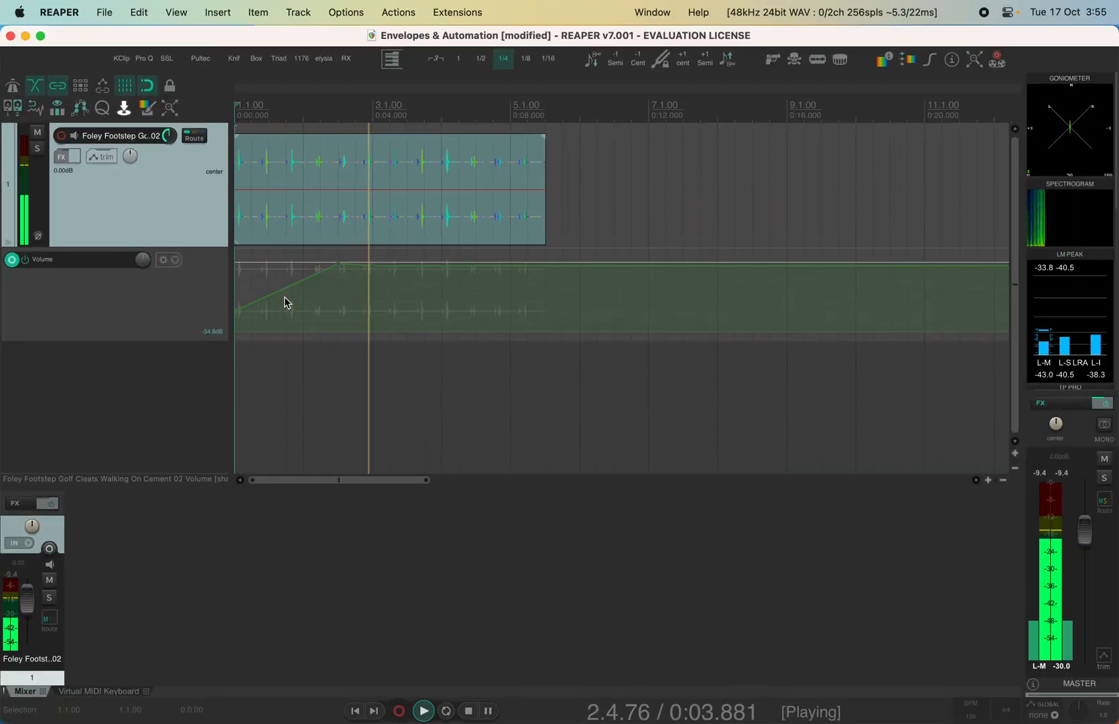
pyautogui.press('space')
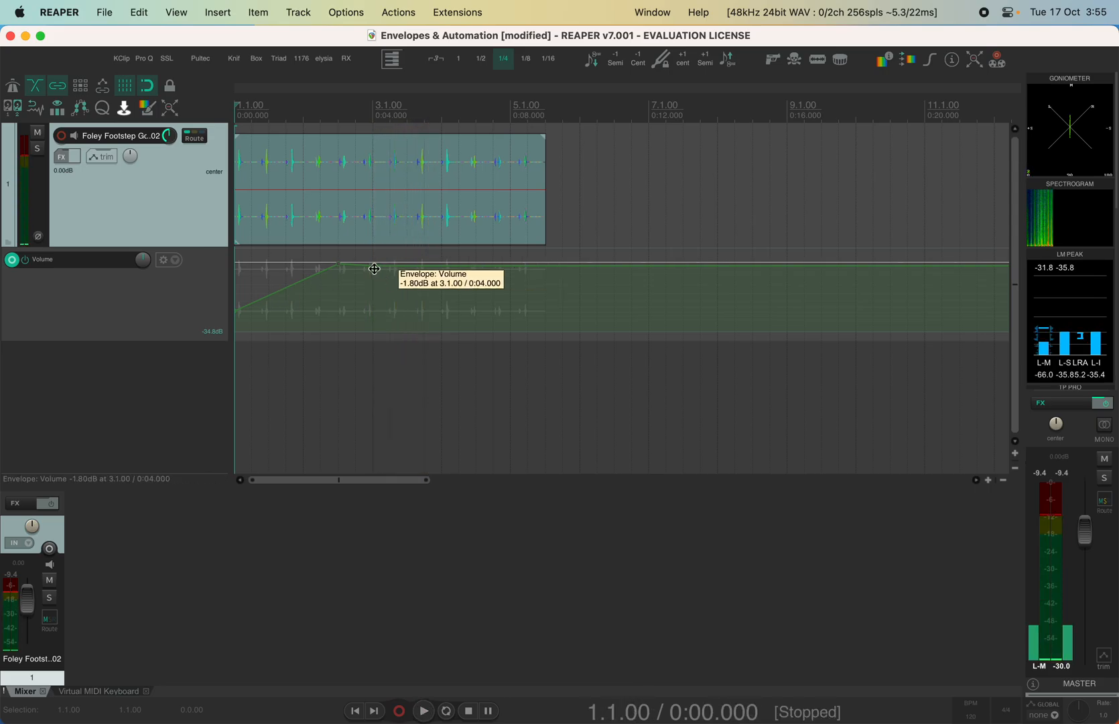
# Add volume points near bars 5.2 and 3.4 and pull them down, the 3.4 point to -37.8dB
pyautogui.click(526, 264)
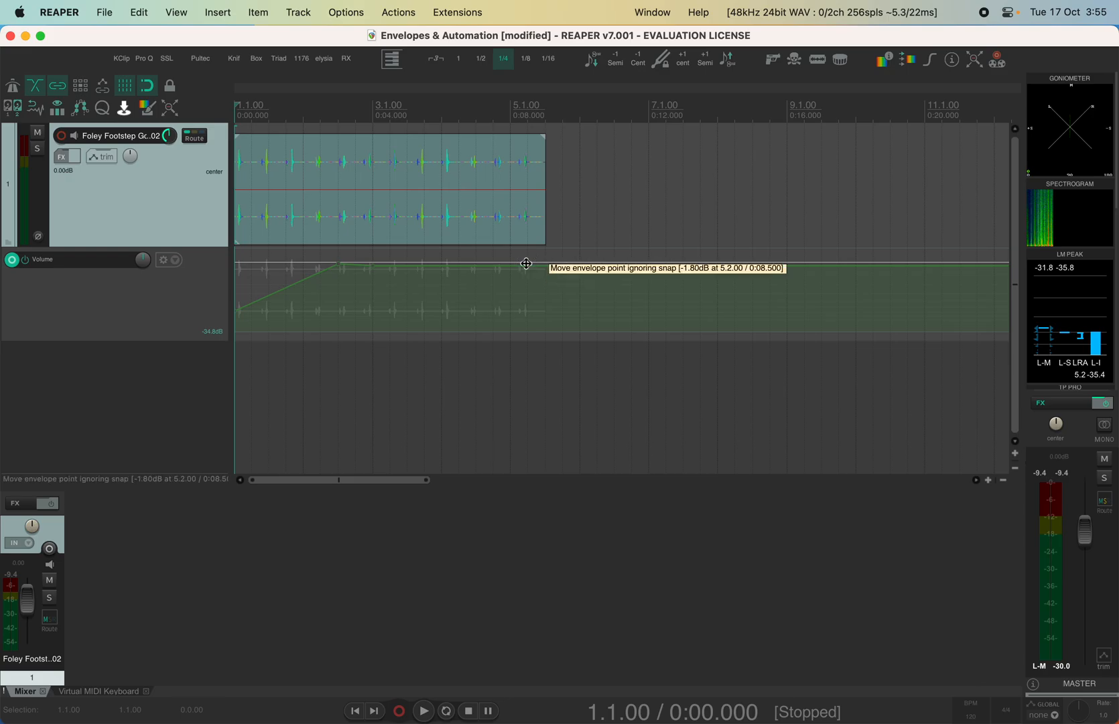
pyautogui.moveTo(526, 264); pyautogui.dragTo(529, 492)
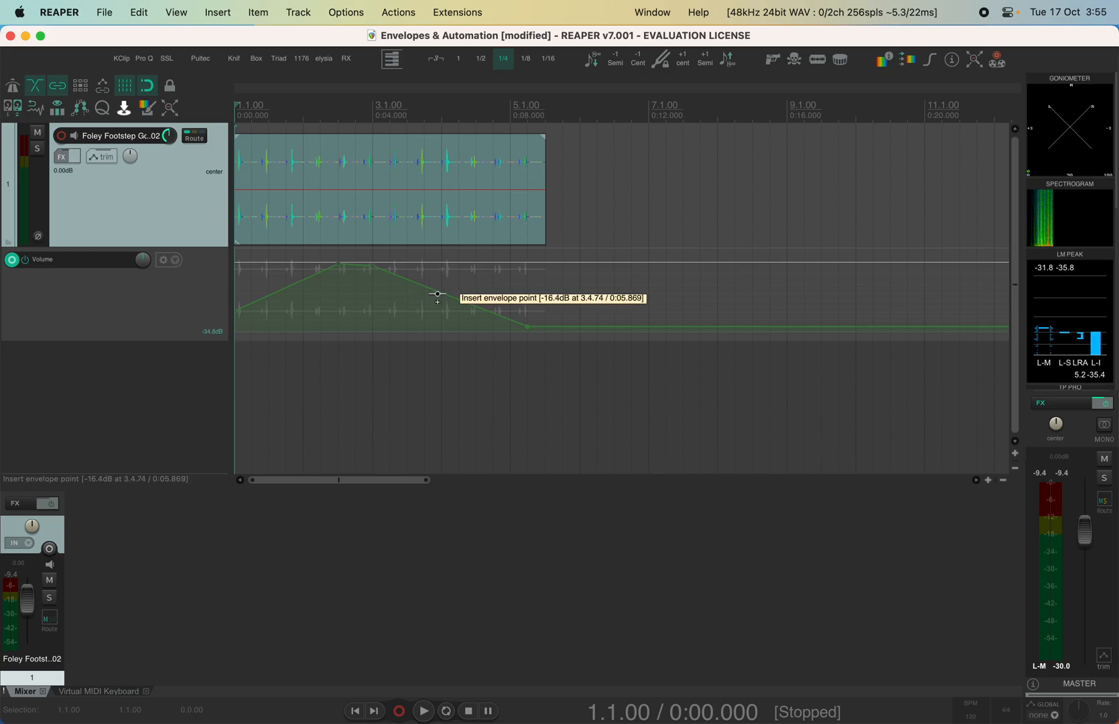
pyautogui.moveTo(443, 295); pyautogui.dragTo(411, 331)
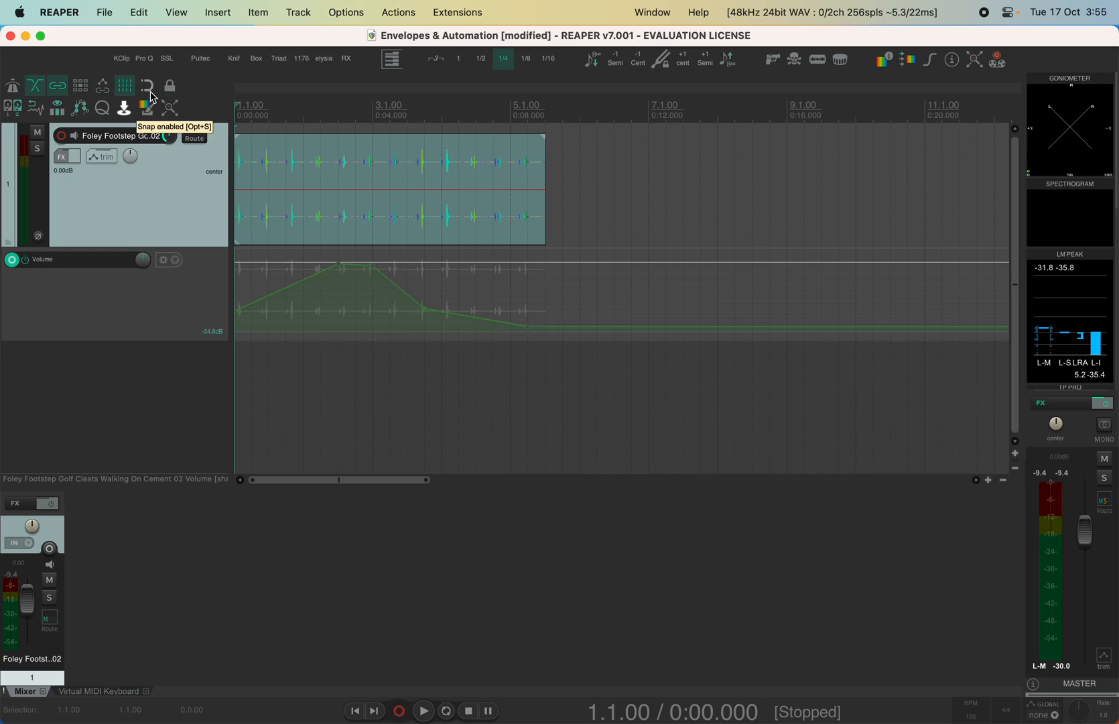
pyautogui.moveTo(424, 310); pyautogui.dragTo(432, 331)
# Replay the shaped volume, then hide the Volume lane and show the Pan envelope lane
pyautogui.press('space')
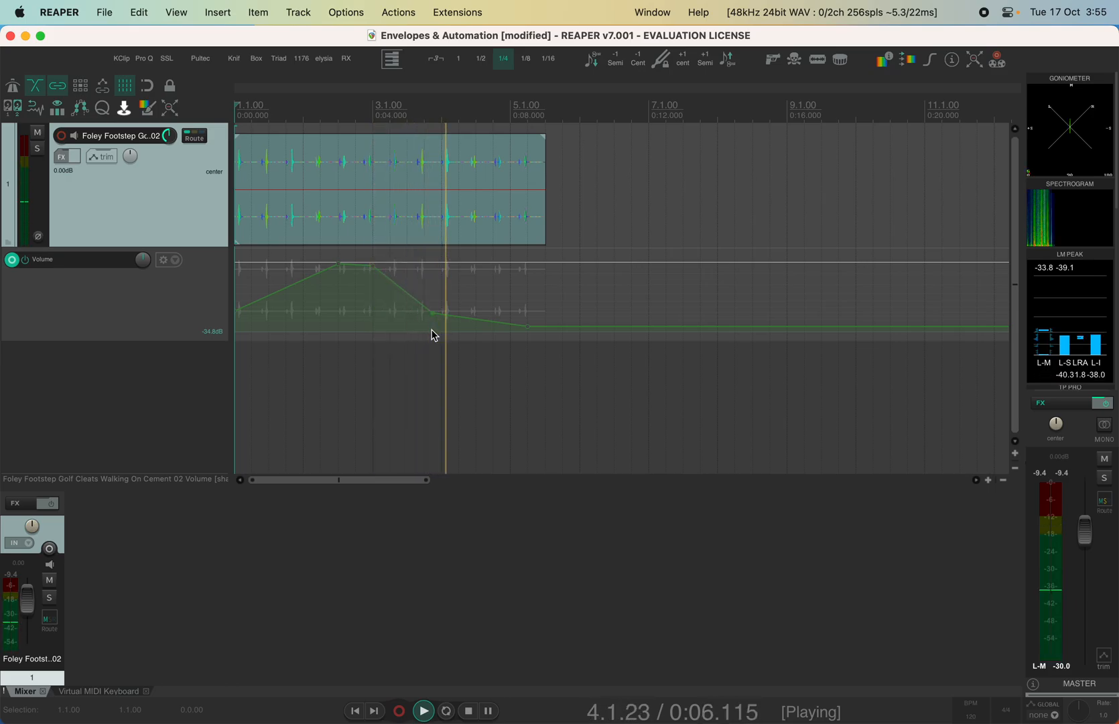
pyautogui.press('space')
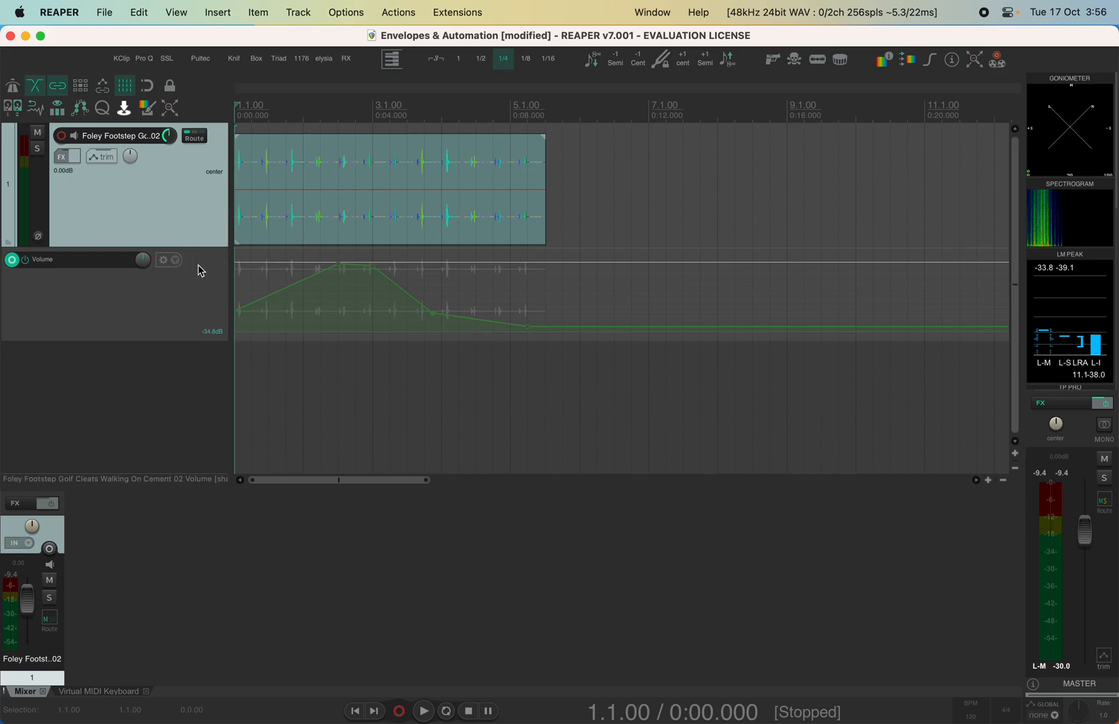
pyautogui.press('v')
pyautogui.press('v')
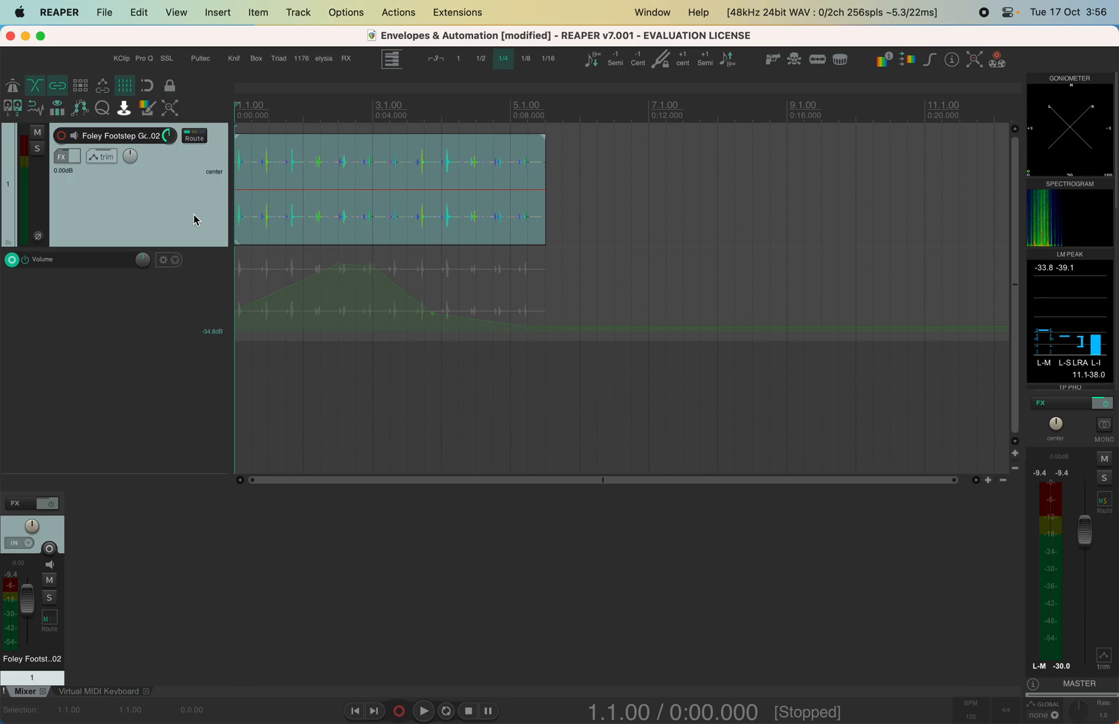
pyautogui.press('p')
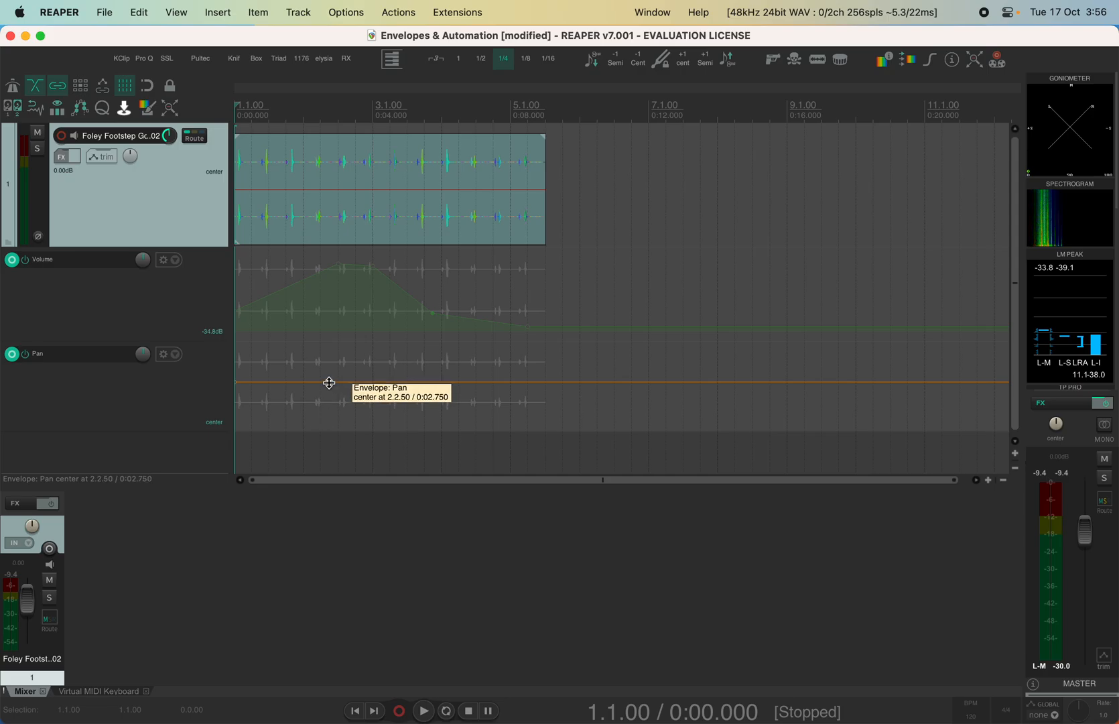
# Audition the whole Pan envelope offset left, then far right, and settle it at 1%L
pyautogui.moveTo(337, 381); pyautogui.dragTo(339, 332)
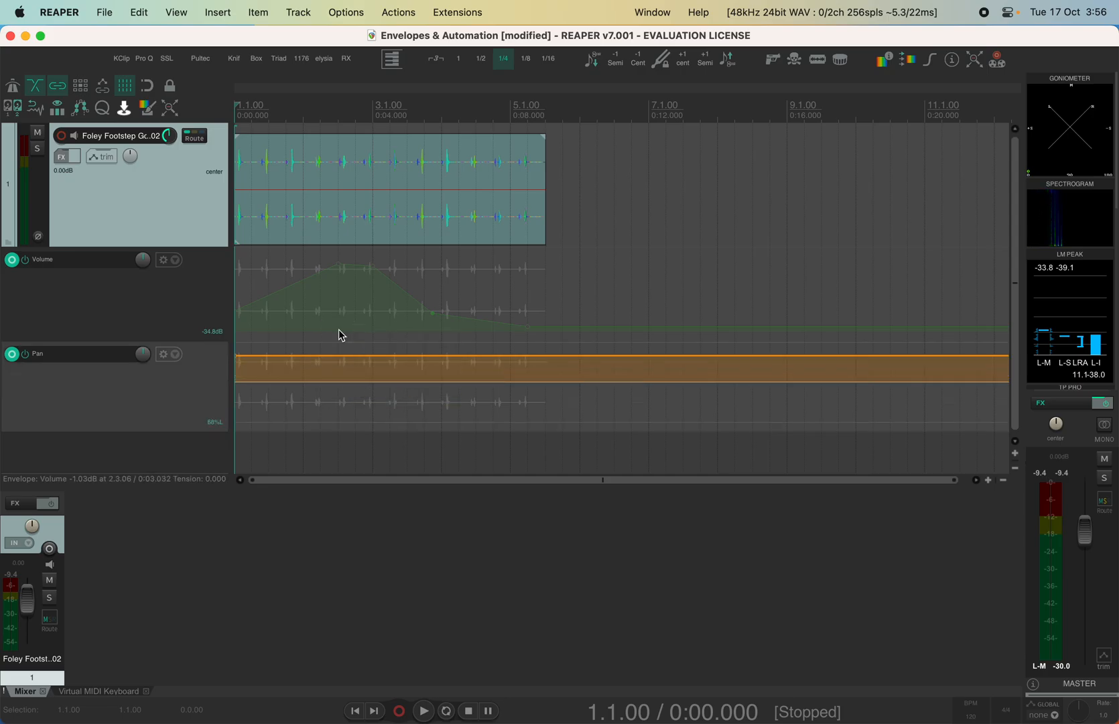
pyautogui.press('space')
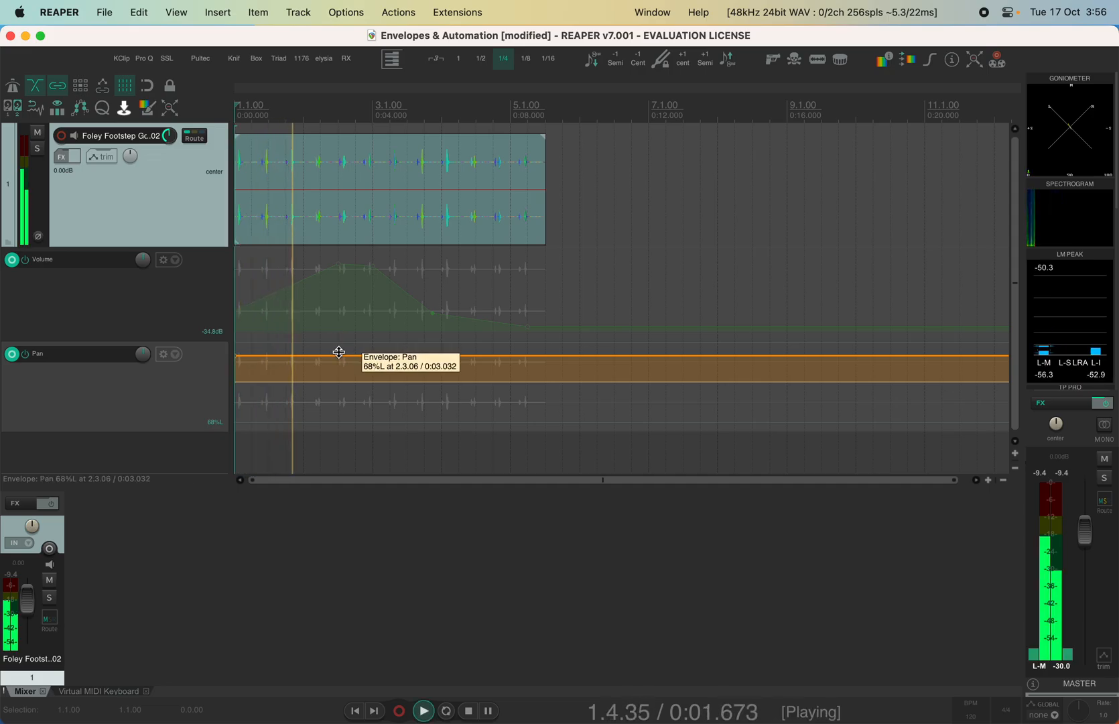
pyautogui.press('space')
pyautogui.moveTo(338, 352); pyautogui.dragTo(315, 469)
pyautogui.press('space')
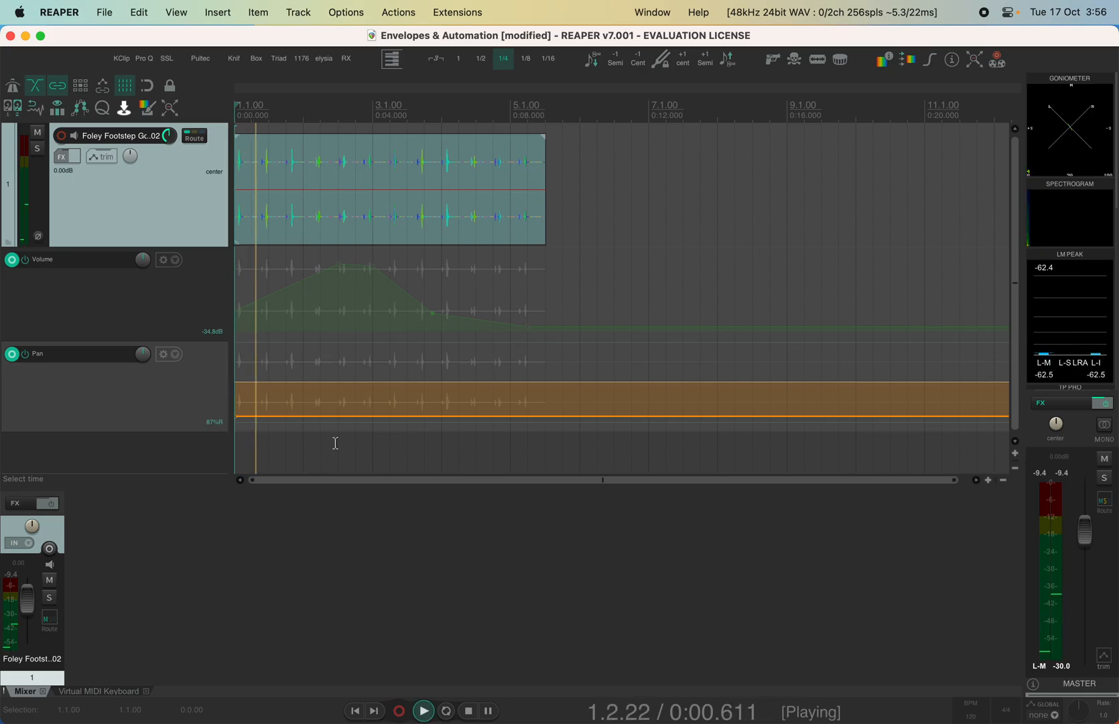
pyautogui.press('space')
pyautogui.moveTo(338, 416); pyautogui.dragTo(341, 355)
pyautogui.press('space')
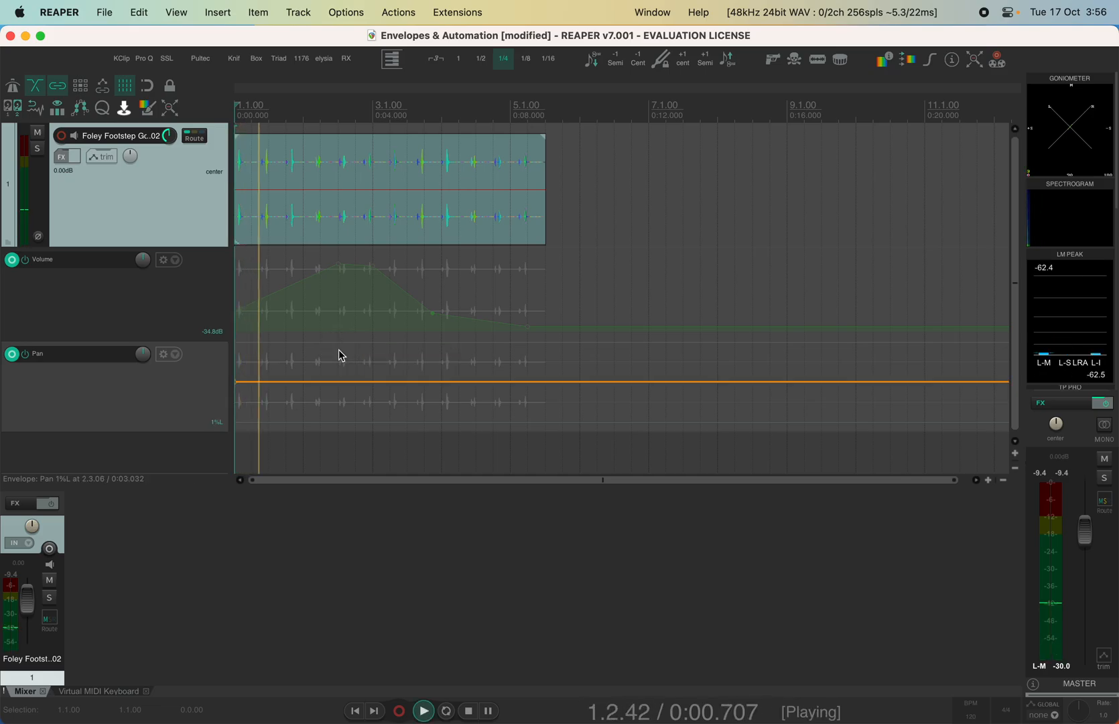
pyautogui.press('space')
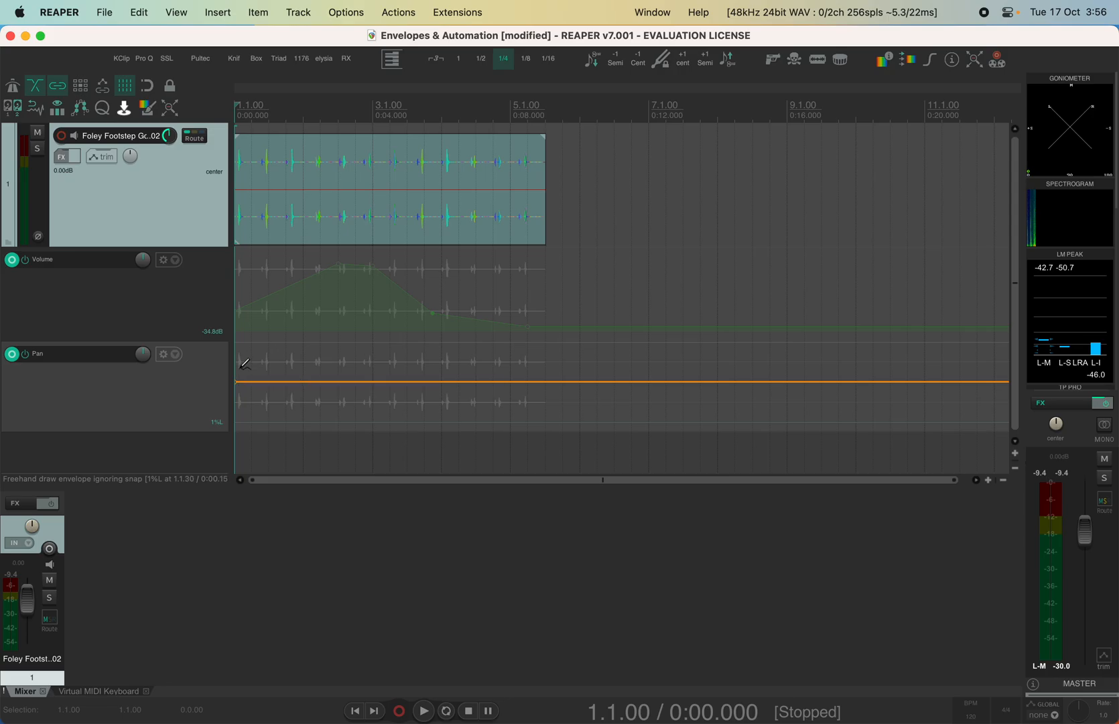
# Draw a freehand left-to-right pan sweep, play it, and move the 3.4.48 volume point to 4.2.34
pyautogui.moveTo(238, 353)
pyautogui.mouseDown()
pyautogui.moveTo(330, 360)
pyautogui.moveTo(338, 376)
pyautogui.moveTo(384, 390)
pyautogui.moveTo(555, 408)
pyautogui.mouseUp()
pyautogui.press('space')
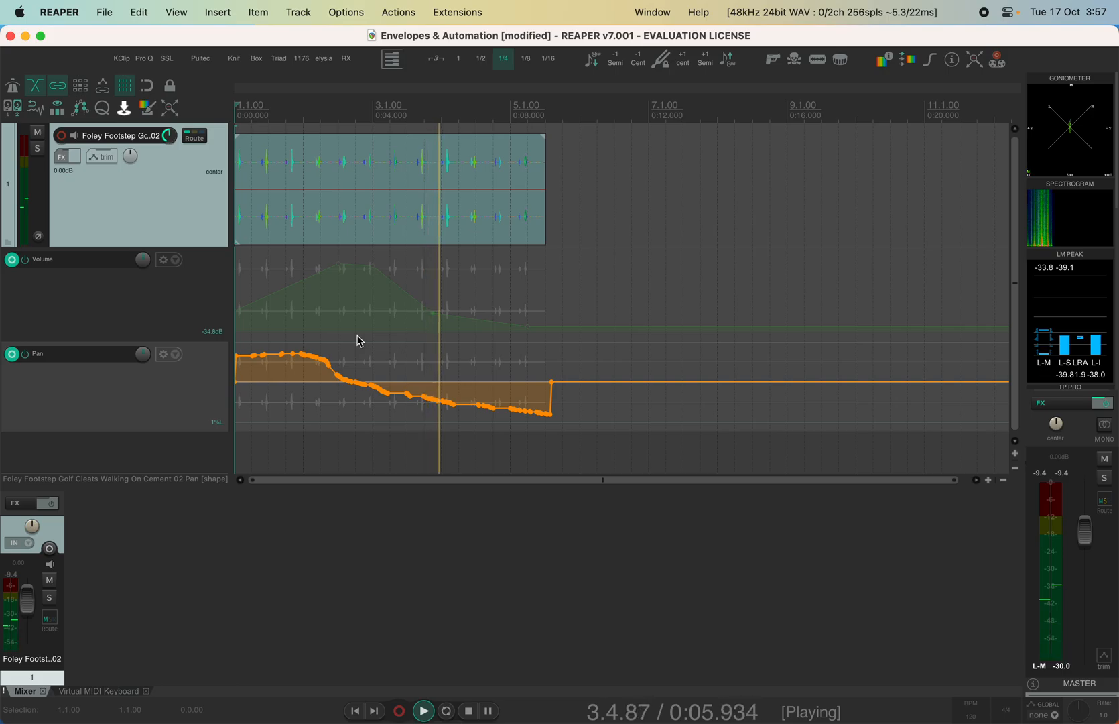
pyautogui.press('space')
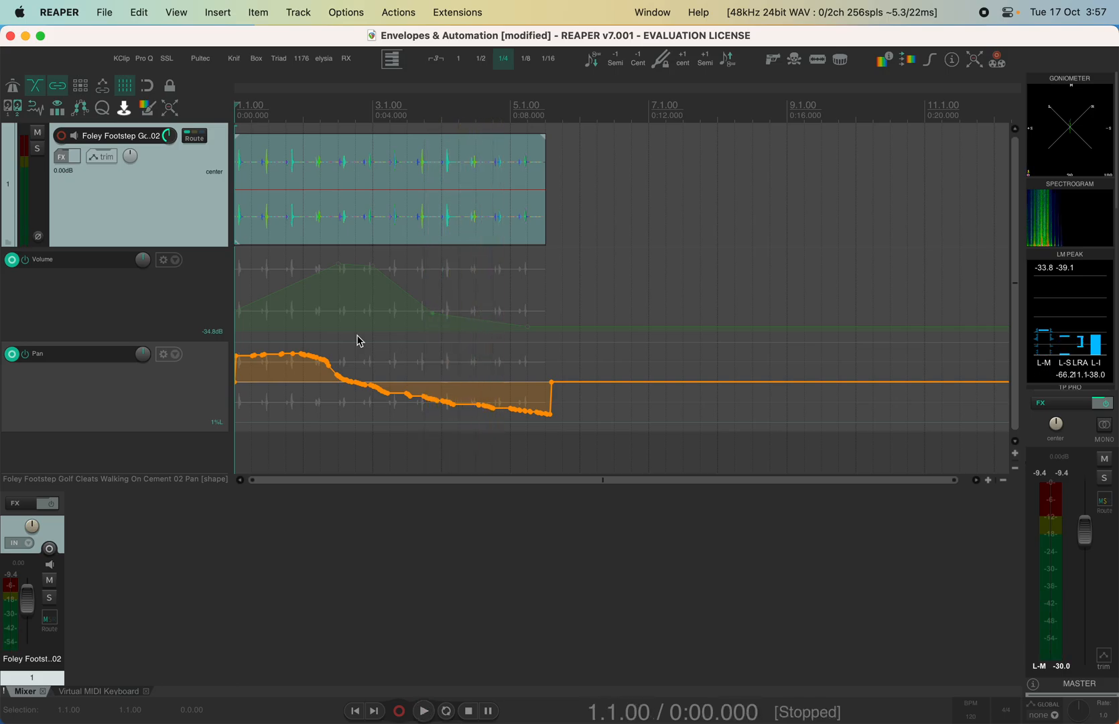
pyautogui.click(432, 313)
pyautogui.moveTo(432, 313); pyautogui.dragTo(467, 322)
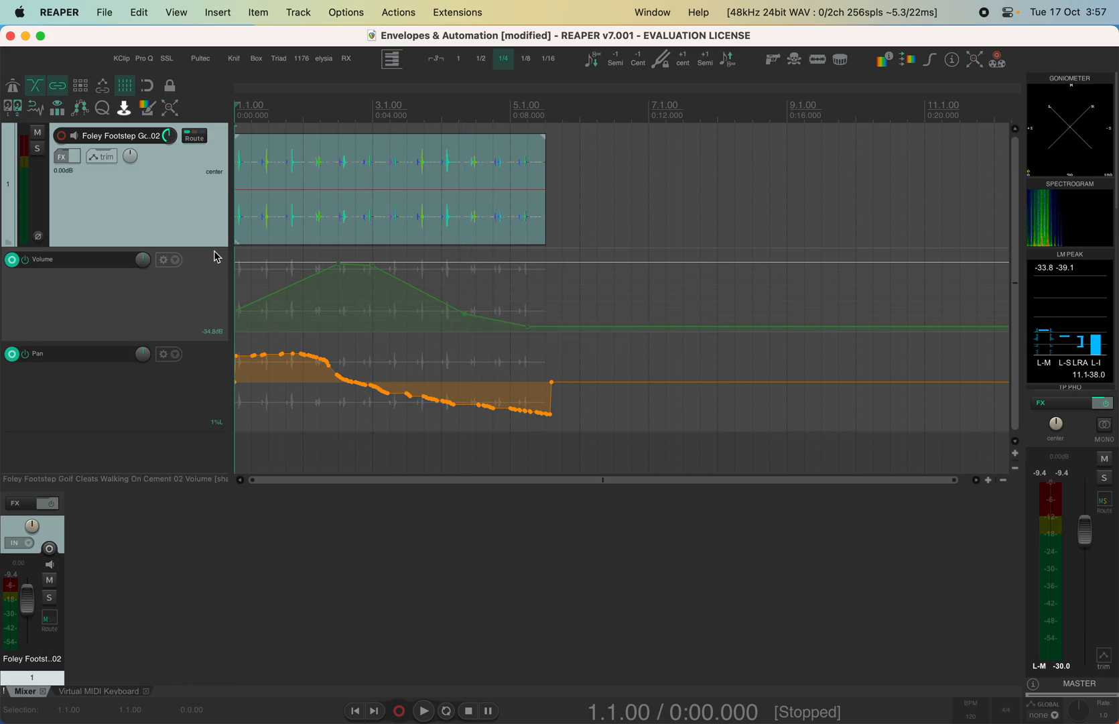
# Hide the Volume and Pan envelope lanes with V and P, then shrink the track's height
pyautogui.press('v')
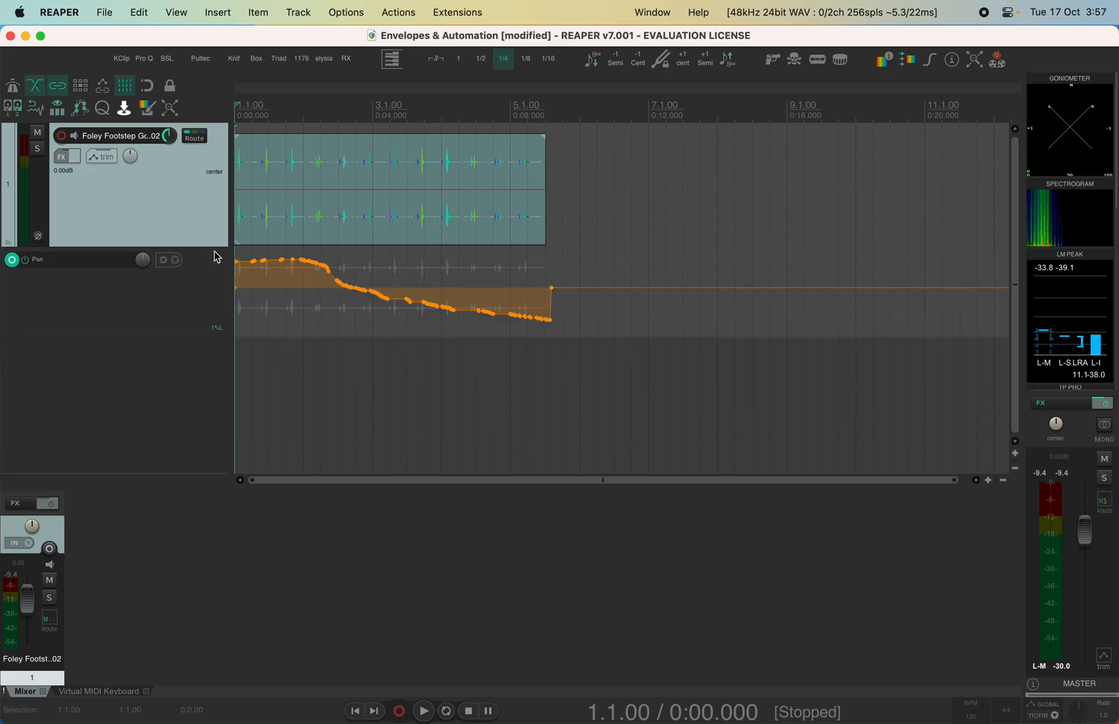
pyautogui.press('p')
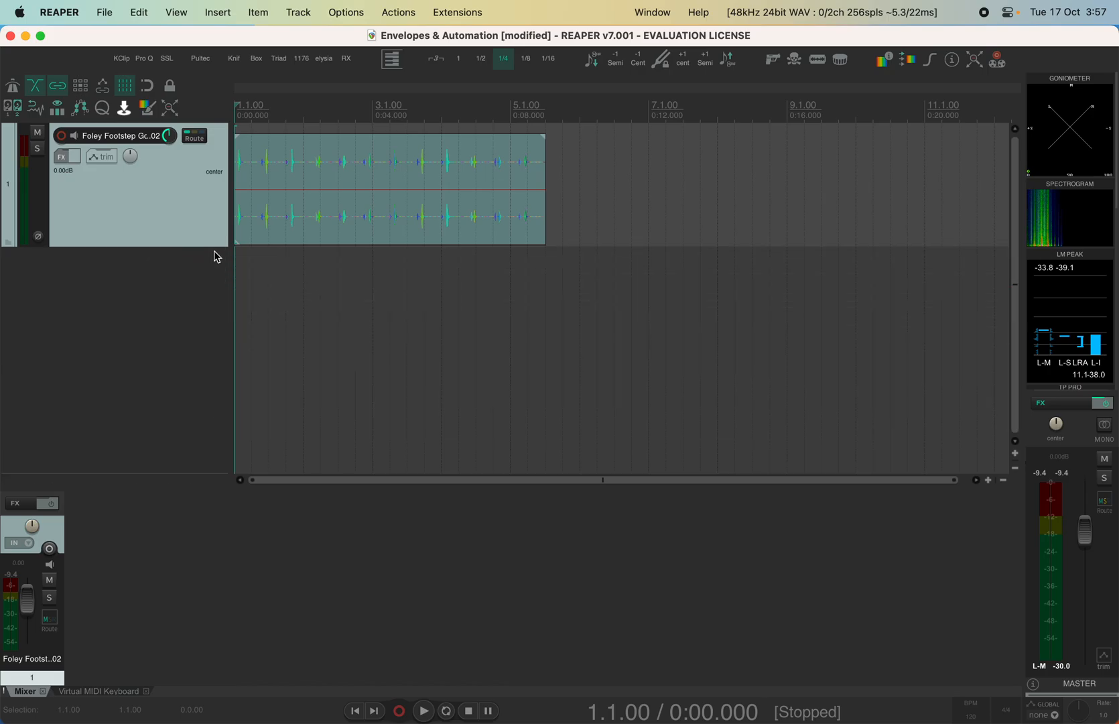
pyautogui.press('v')
pyautogui.press('p')
pyautogui.press('v')
pyautogui.press('p')
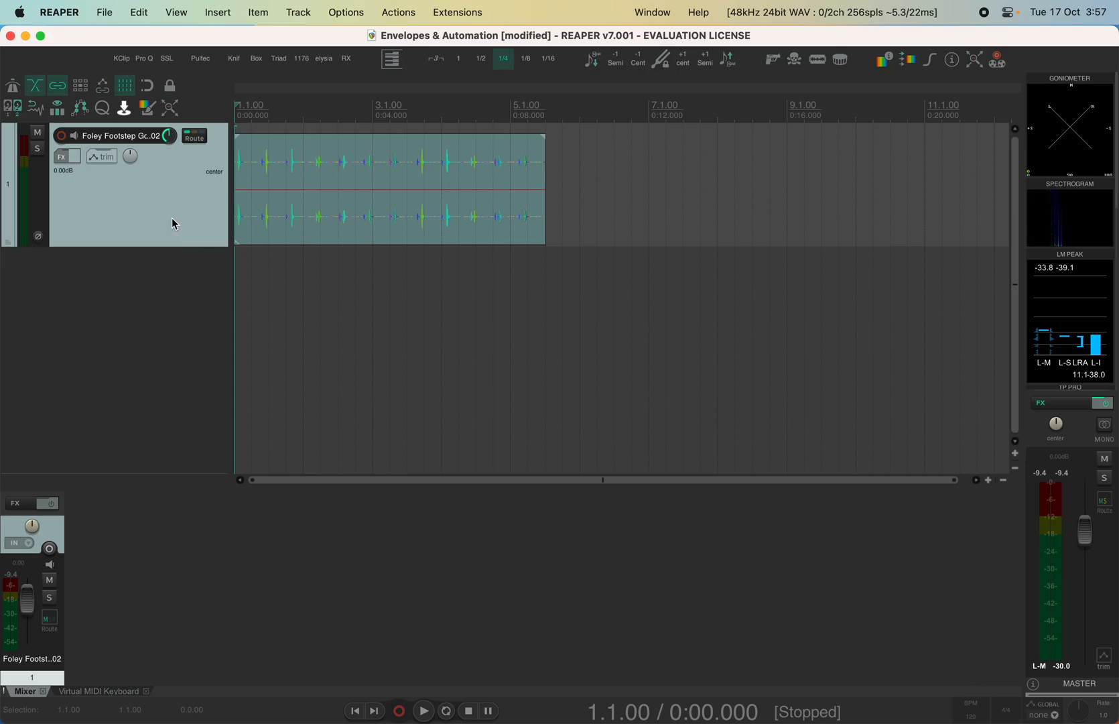
pyautogui.moveTo(147, 244); pyautogui.dragTo(102, 191)
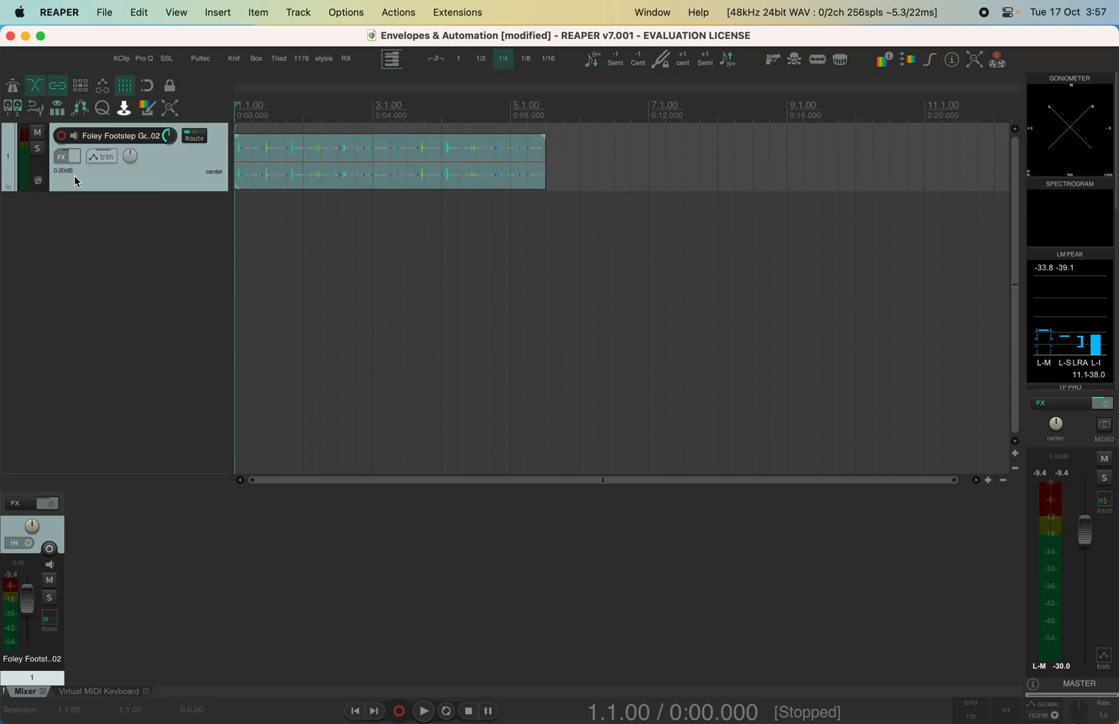
# Try adding a plugin filtered by 'reav' to the track's FX chain, then cancel and close it
pyautogui.click(16, 503)
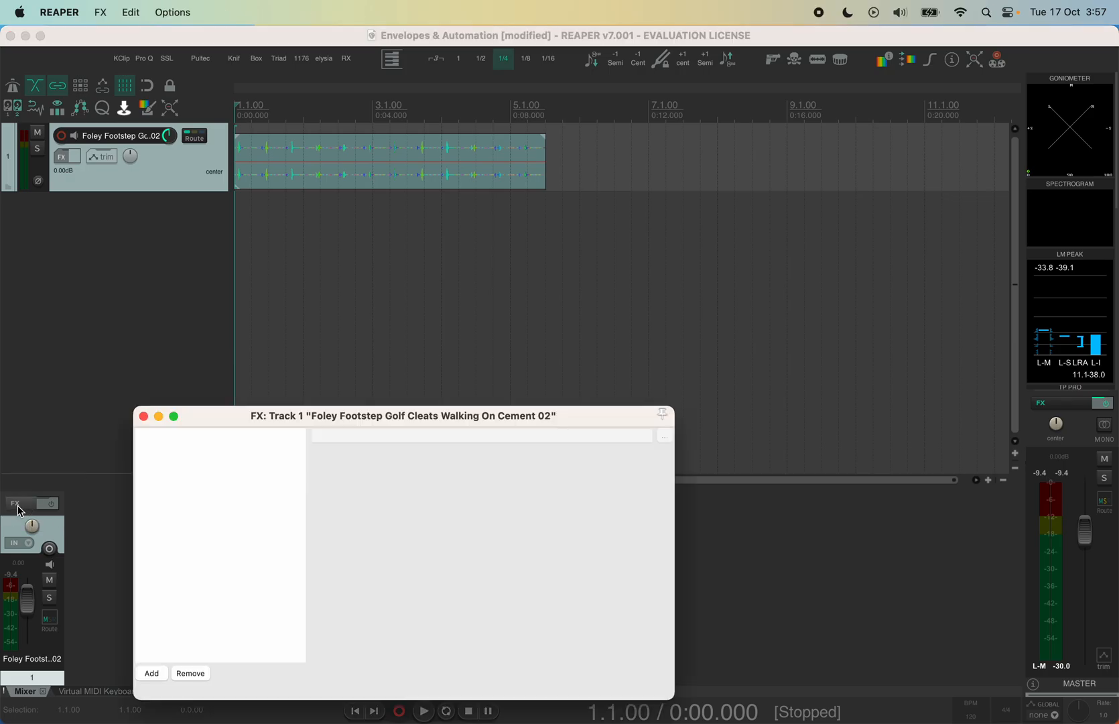
pyautogui.moveTo(294, 418); pyautogui.dragTo(571, 210)
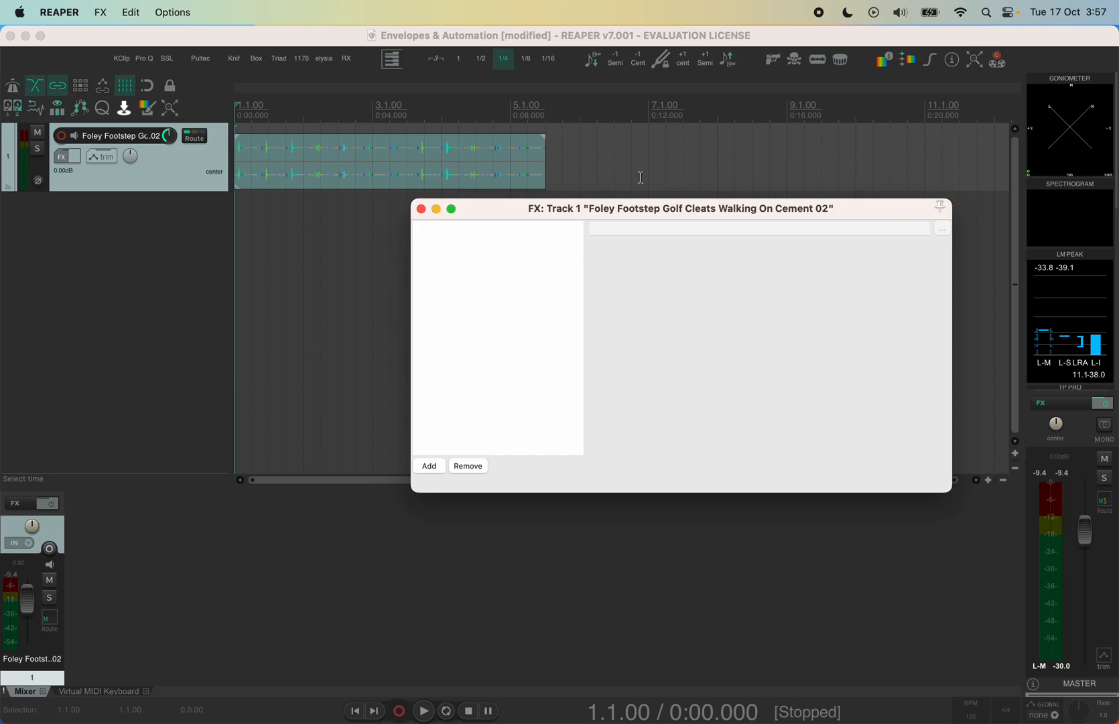
pyautogui.click(429, 465)
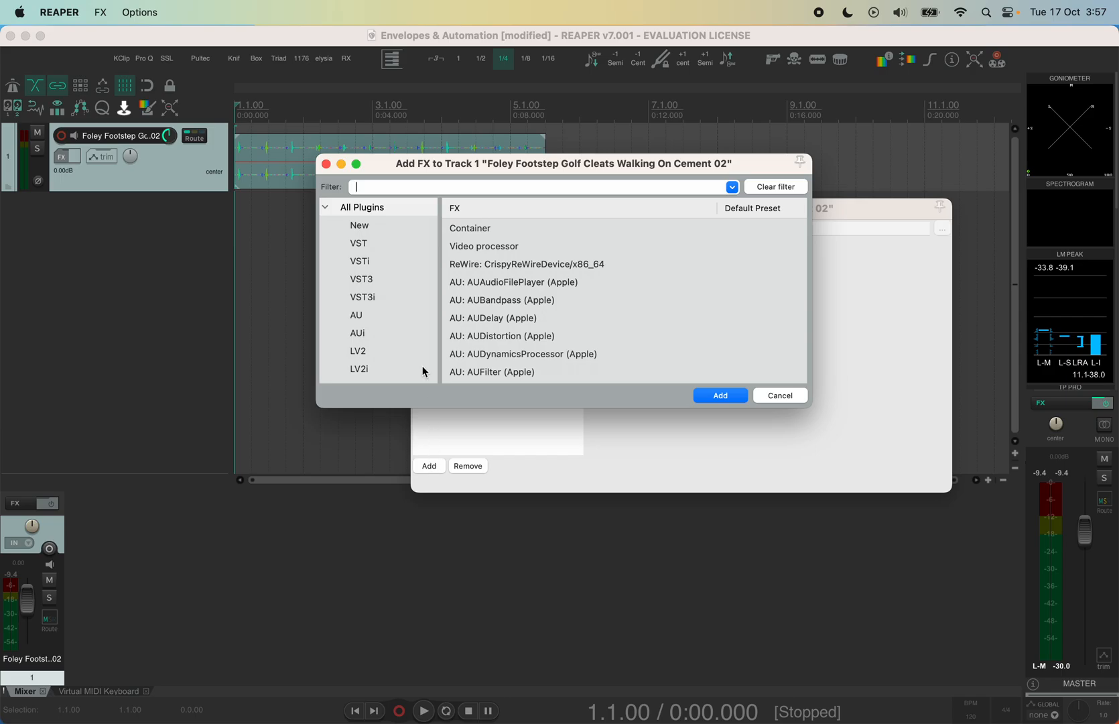
pyautogui.click(362, 210)
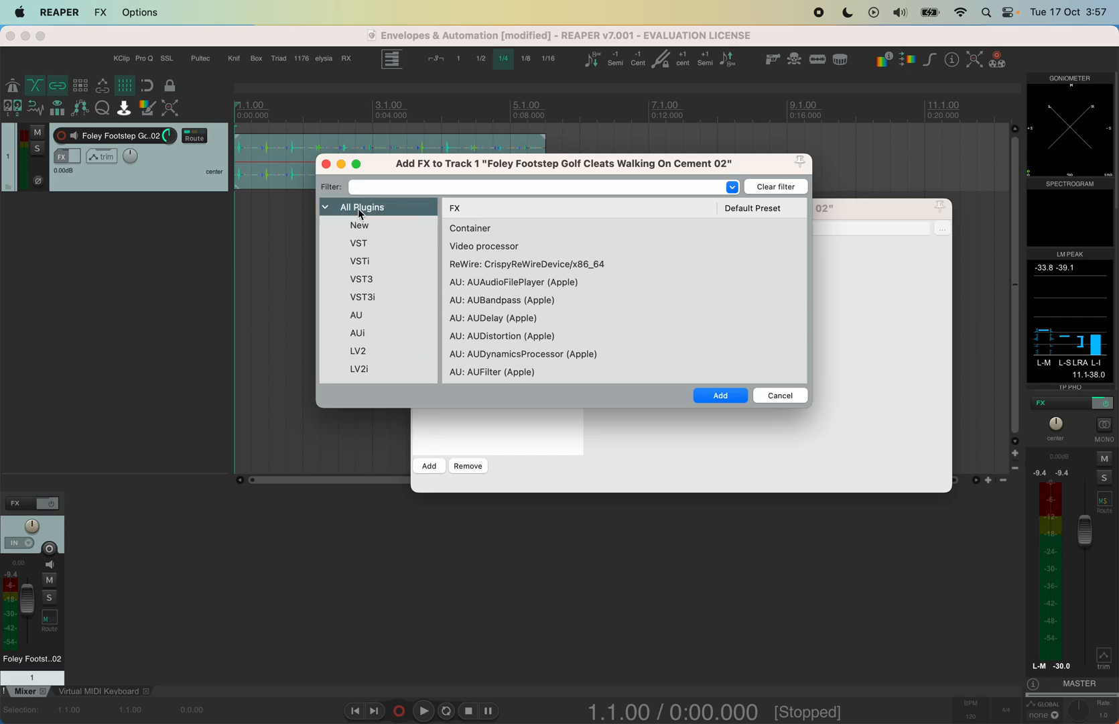
pyautogui.click(390, 187)
pyautogui.write('rea')
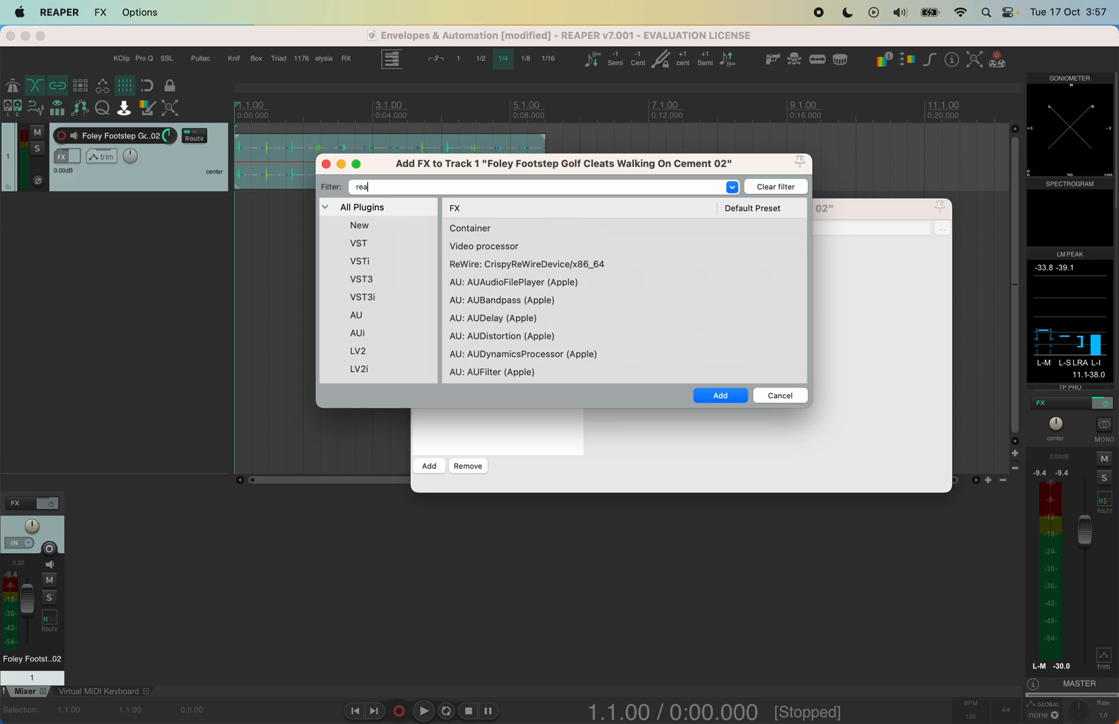
pyautogui.write('v')
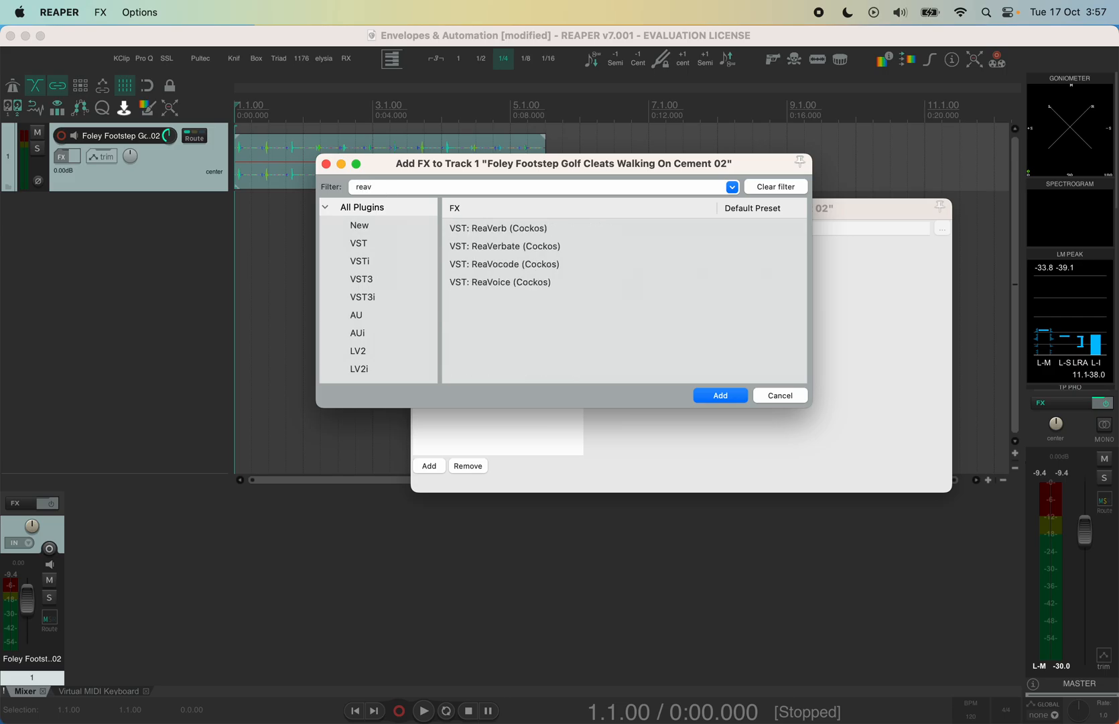
pyautogui.click(494, 246)
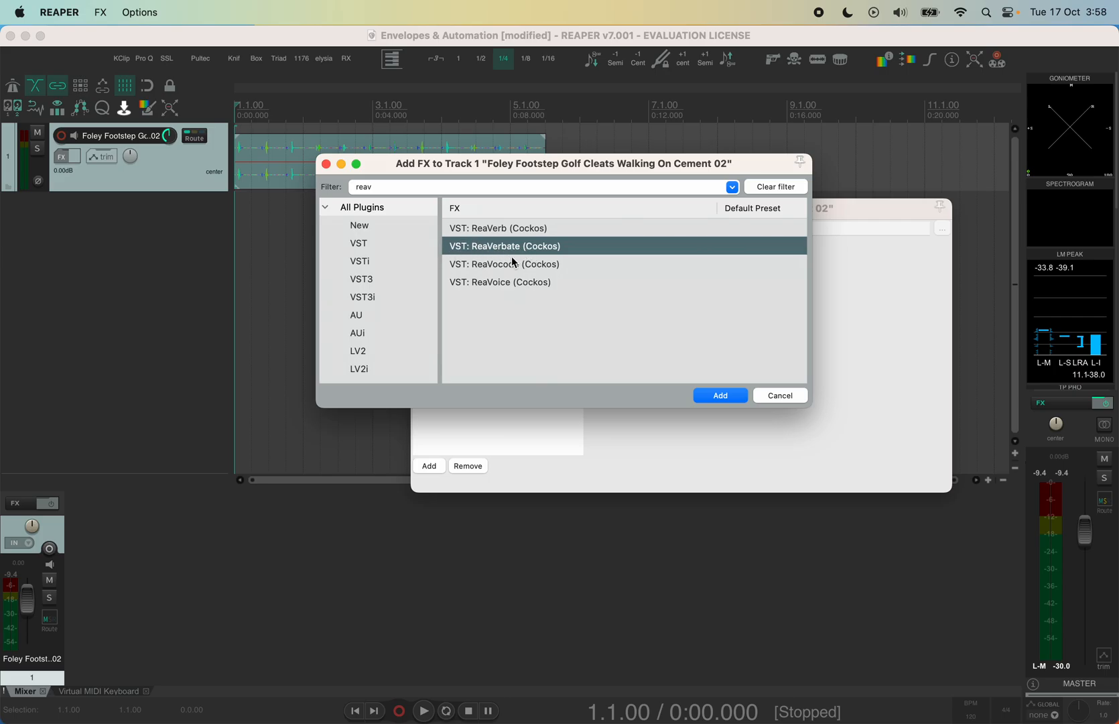
pyautogui.click(788, 396)
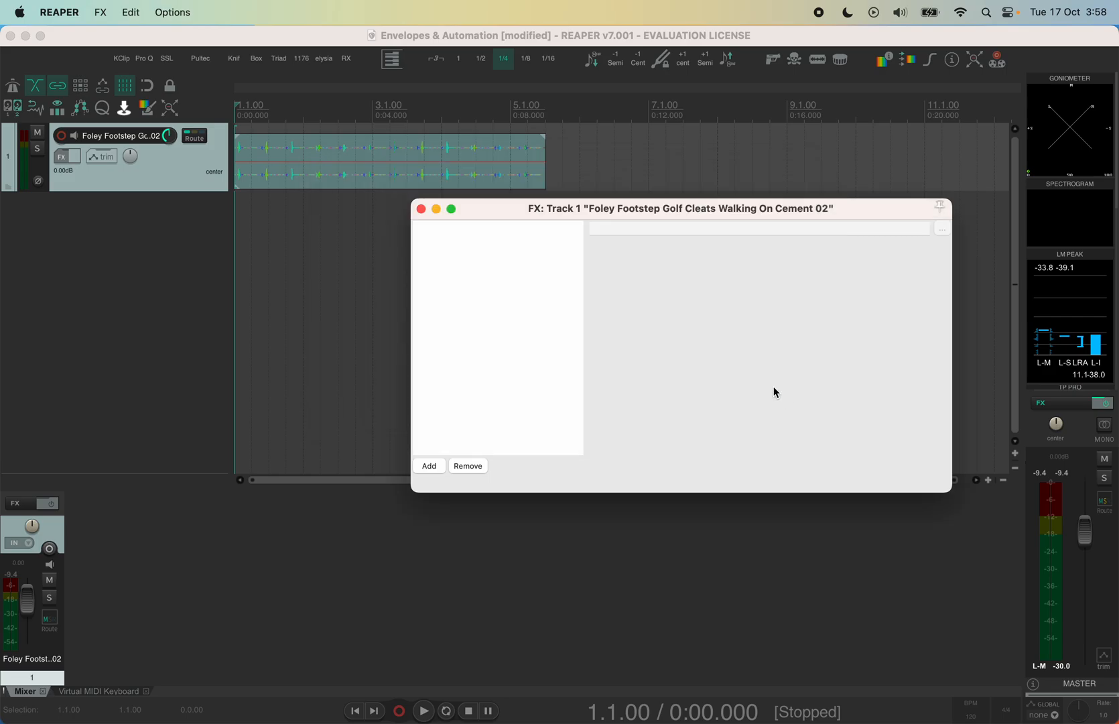
pyautogui.click(421, 212)
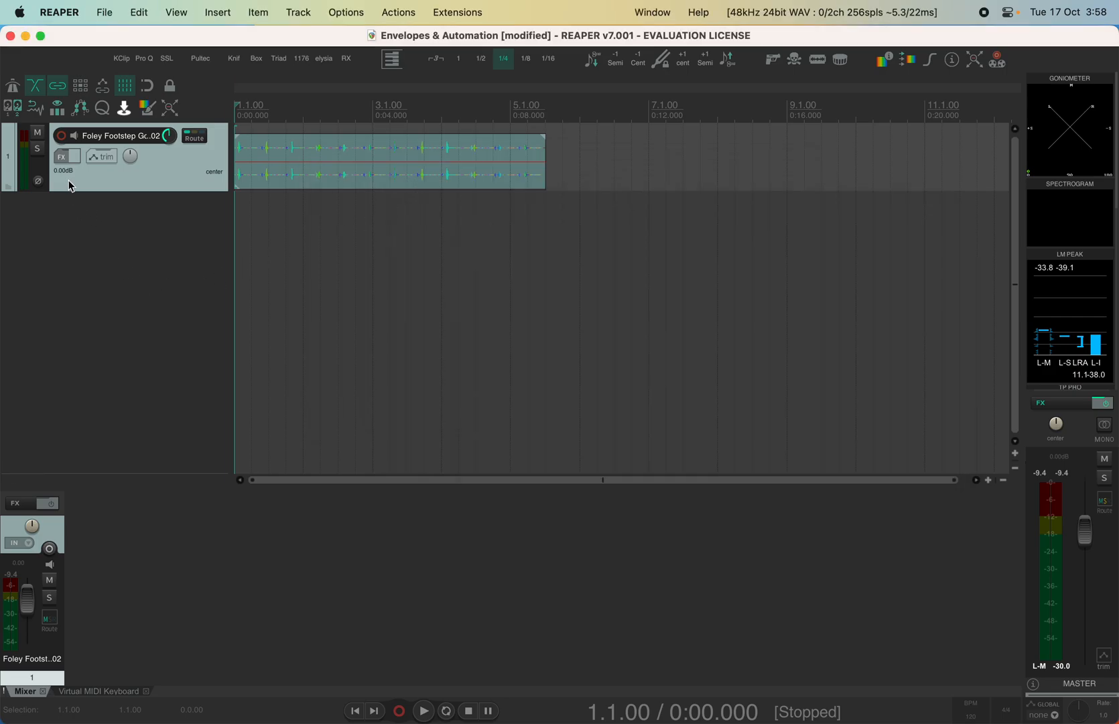
# Insert VST: ReaVerbate (Cockos) into the footstep track's FX chain from All Plugins
pyautogui.click(61, 156)
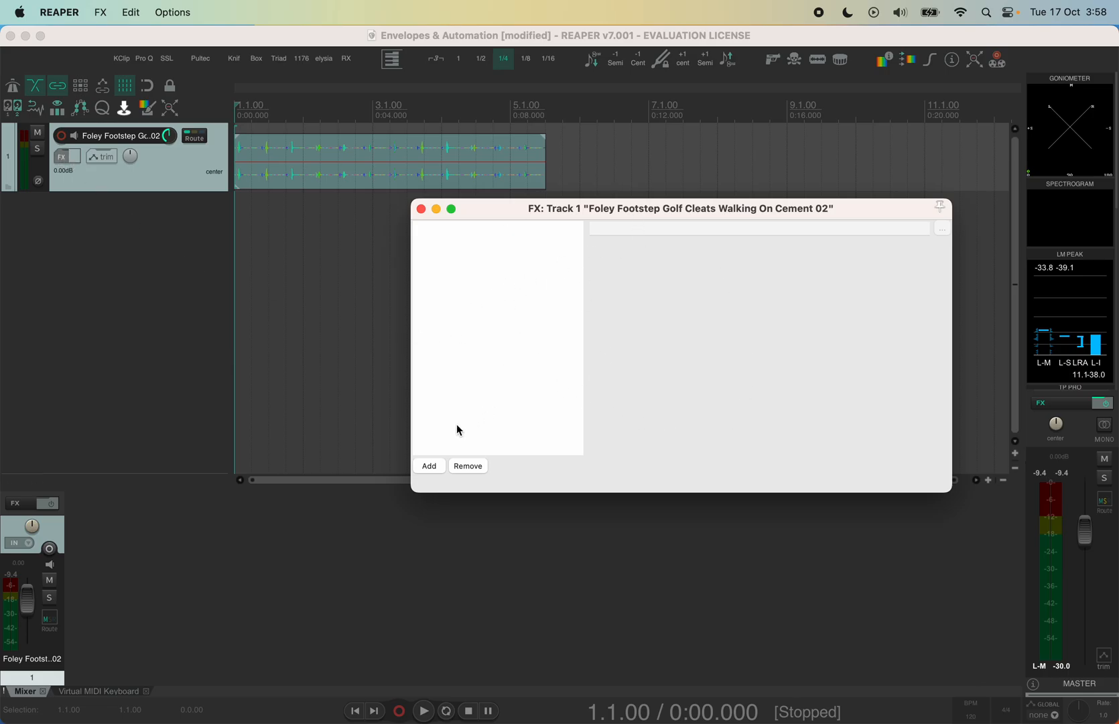
pyautogui.click(429, 466)
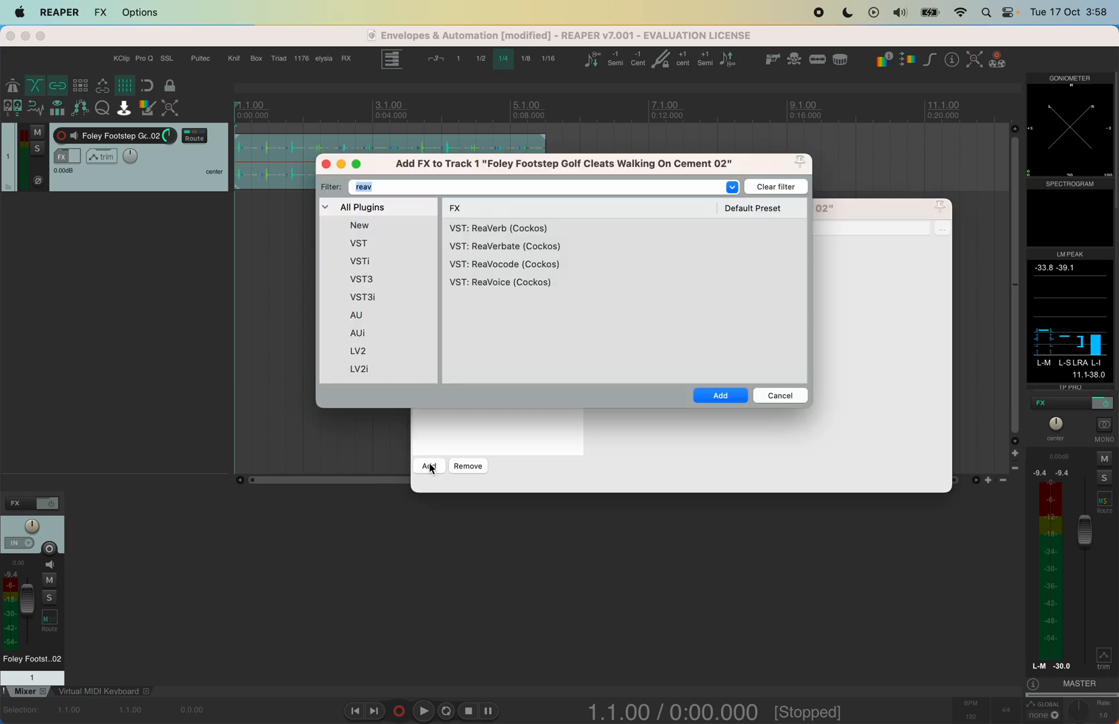
pyautogui.click(384, 210)
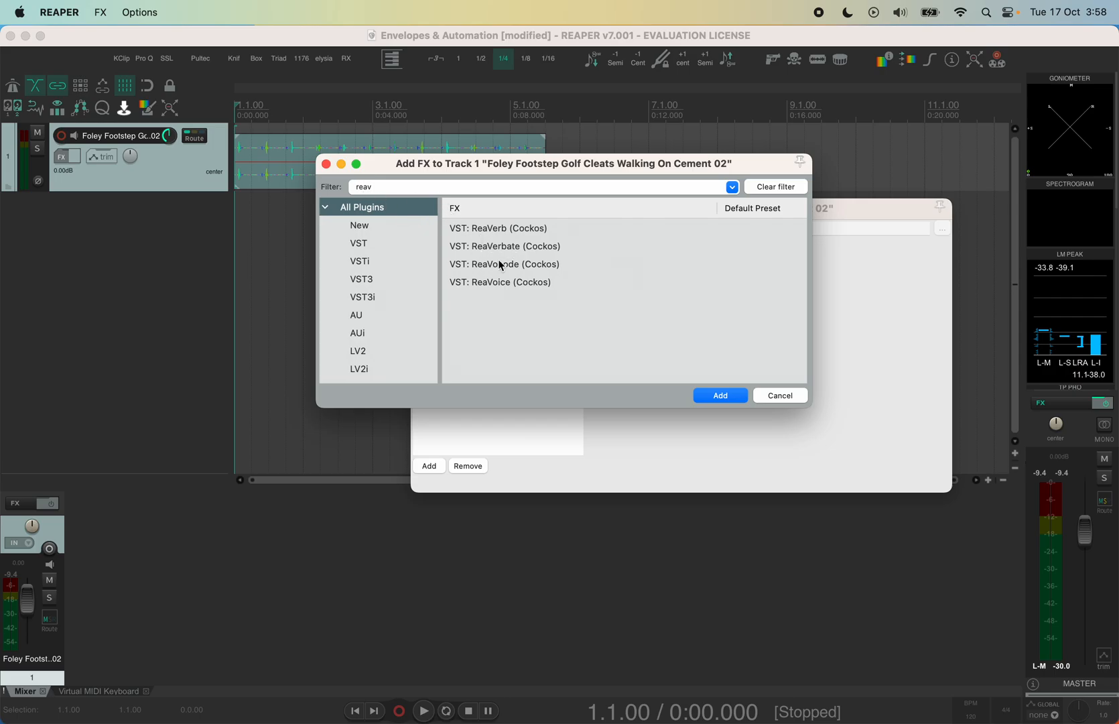
pyautogui.click(517, 248)
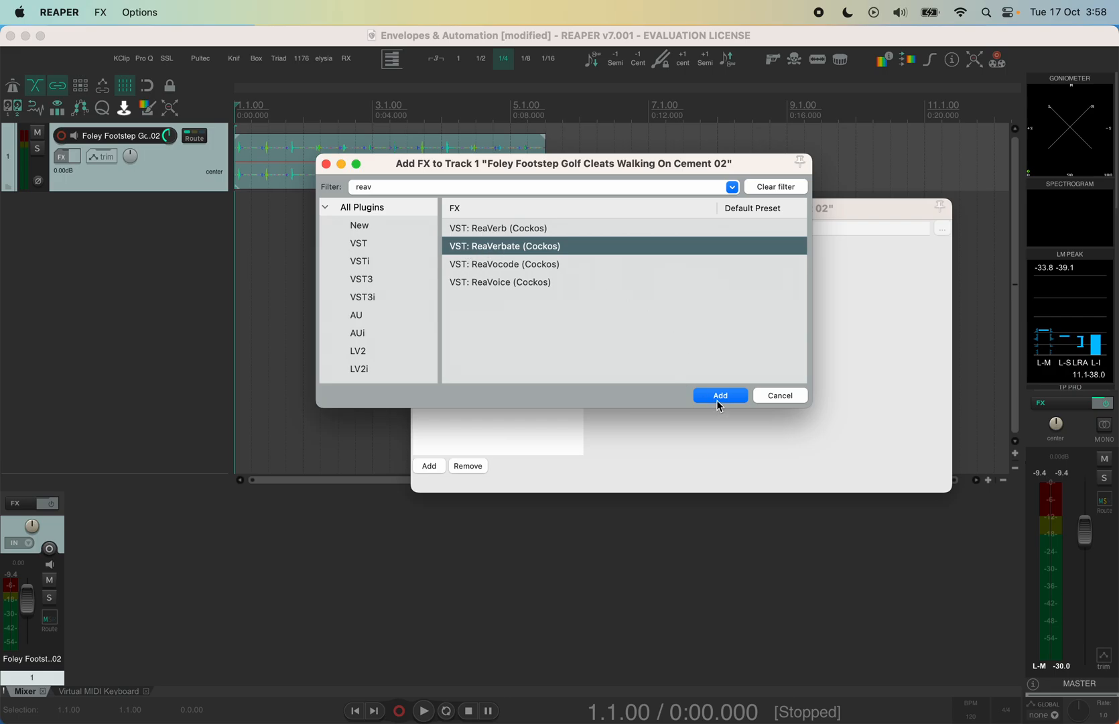
pyautogui.doubleClick(514, 246)
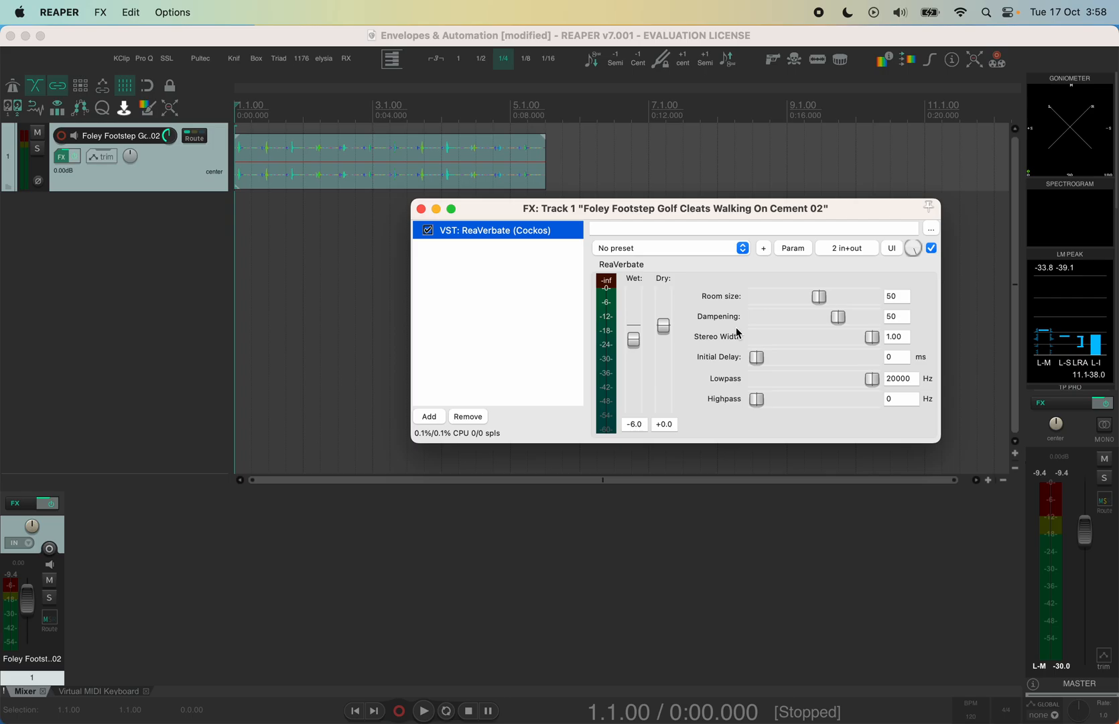
# Enlarge the footstep track, nudge ReaVerbate's Dry level from +0.0 to -0.6, and open its Param menu
pyautogui.moveTo(742, 214); pyautogui.dragTo(678, 250)
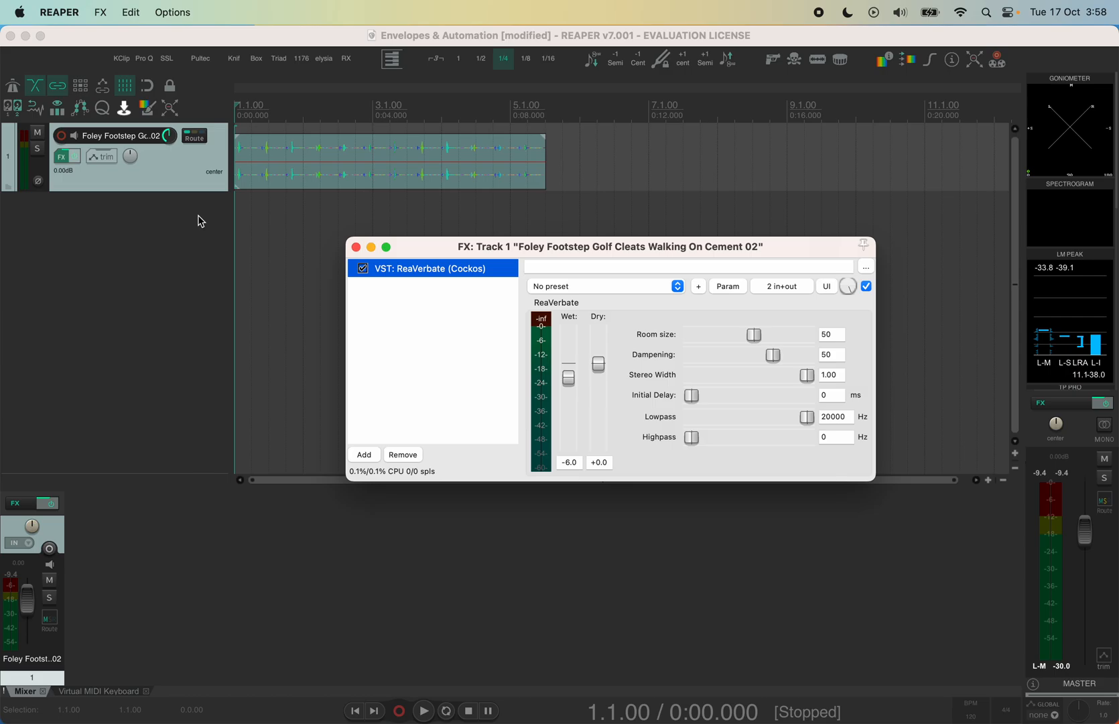
pyautogui.moveTo(204, 197); pyautogui.dragTo(201, 213)
pyautogui.moveTo(601, 368); pyautogui.dragTo(603, 371)
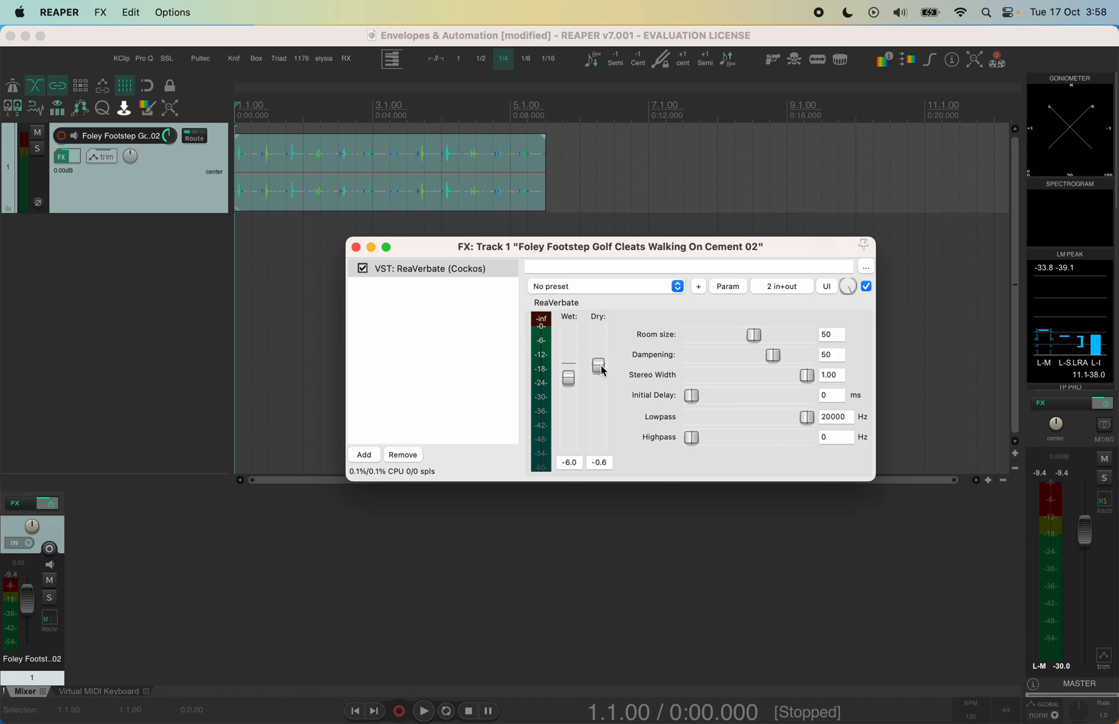
pyautogui.click(740, 284)
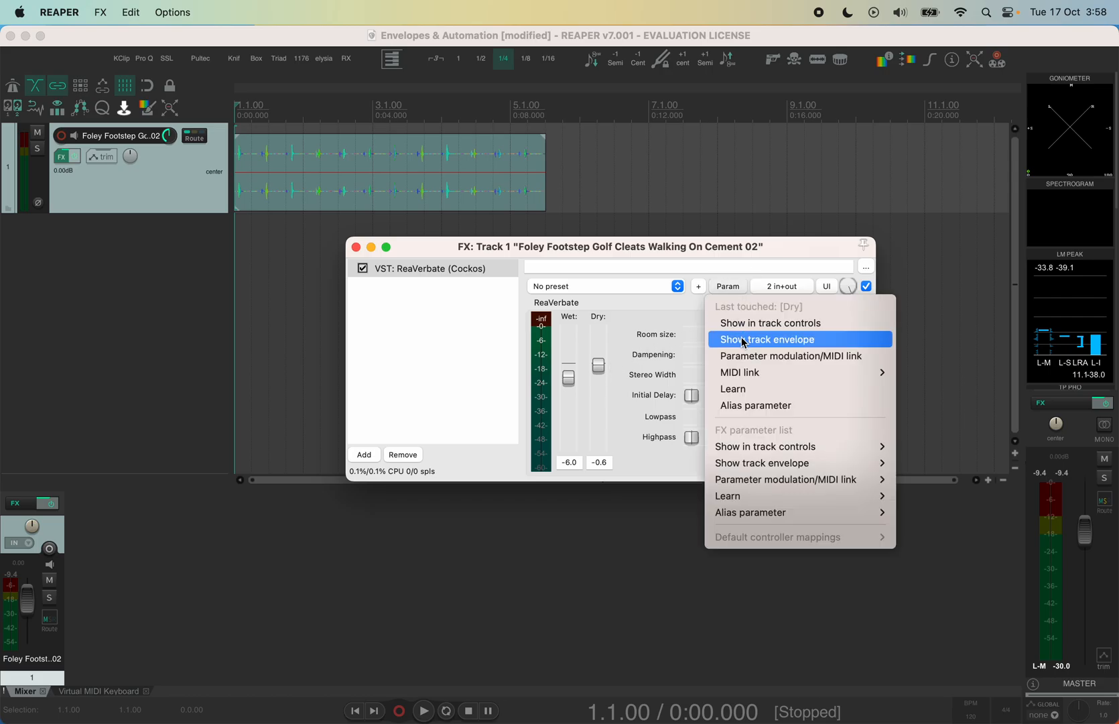
# Show a tall Dry / ReaVerbate envelope lane, flat at -0.6 dB, alongside the Volume envelope lane
pyautogui.click(743, 340)
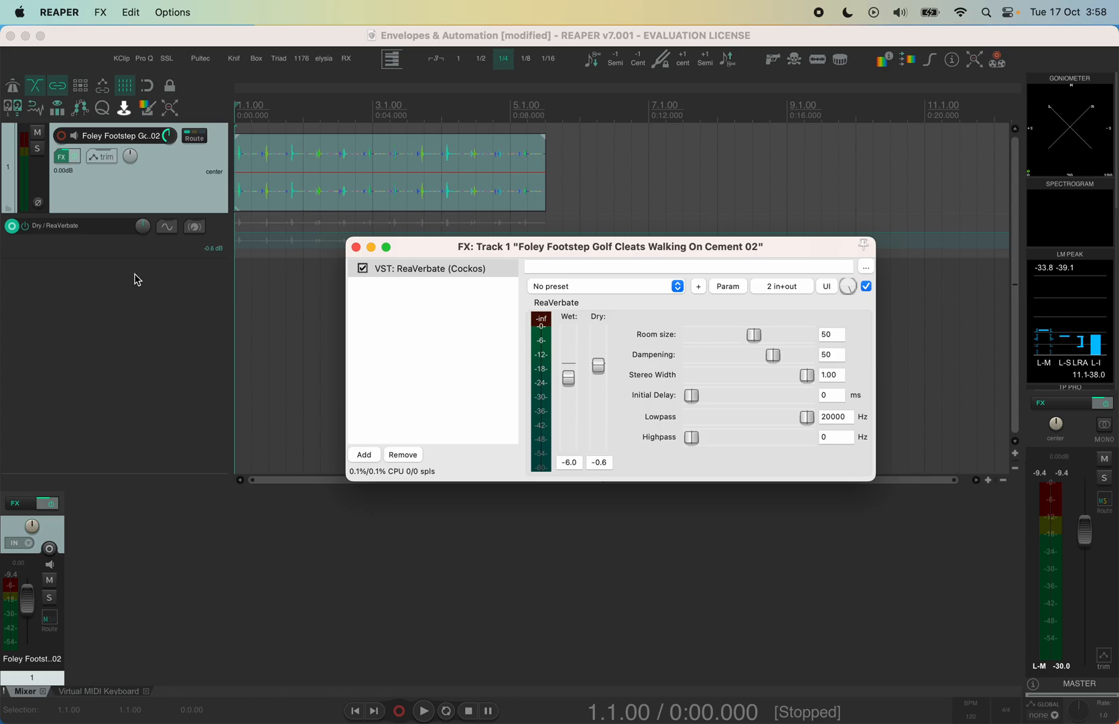
pyautogui.moveTo(435, 249); pyautogui.dragTo(279, 383)
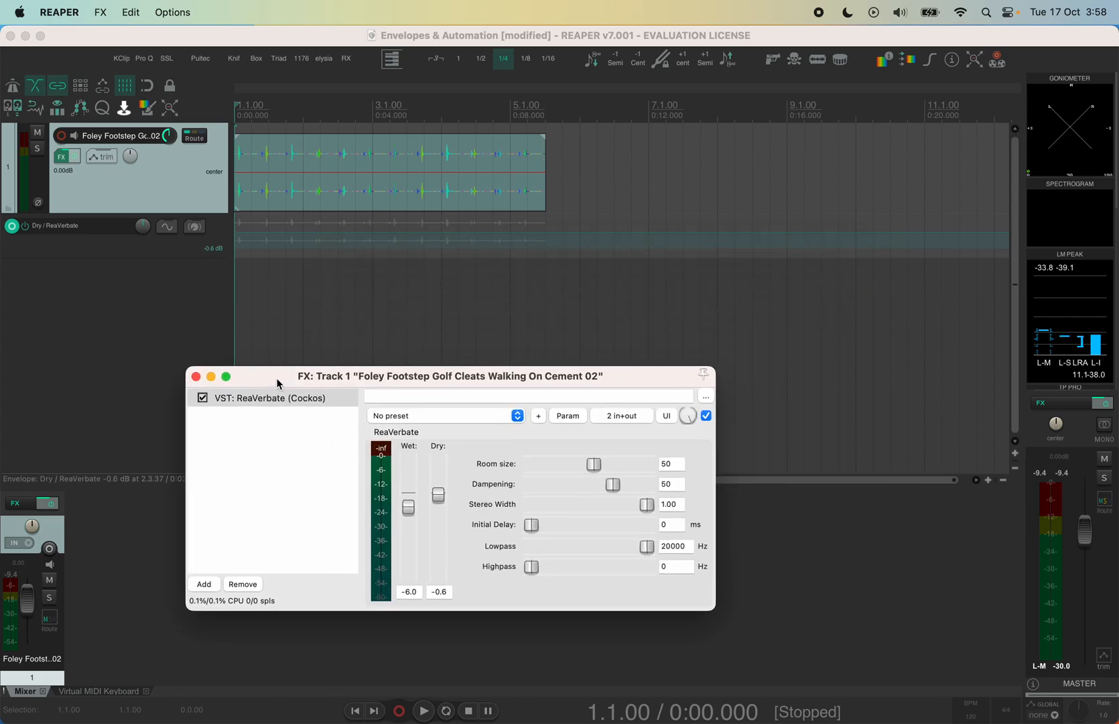
pyautogui.click(67, 256)
pyautogui.moveTo(67, 257); pyautogui.dragTo(53, 313)
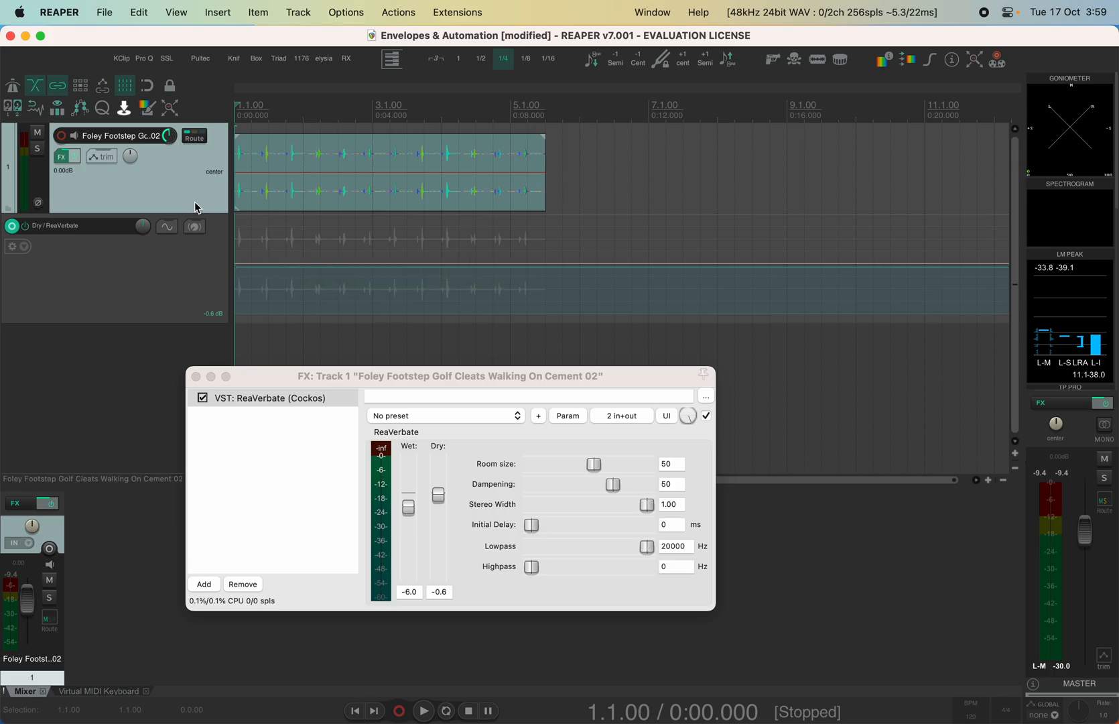
pyautogui.press('v')
pyautogui.moveTo(269, 379); pyautogui.dragTo(282, 489)
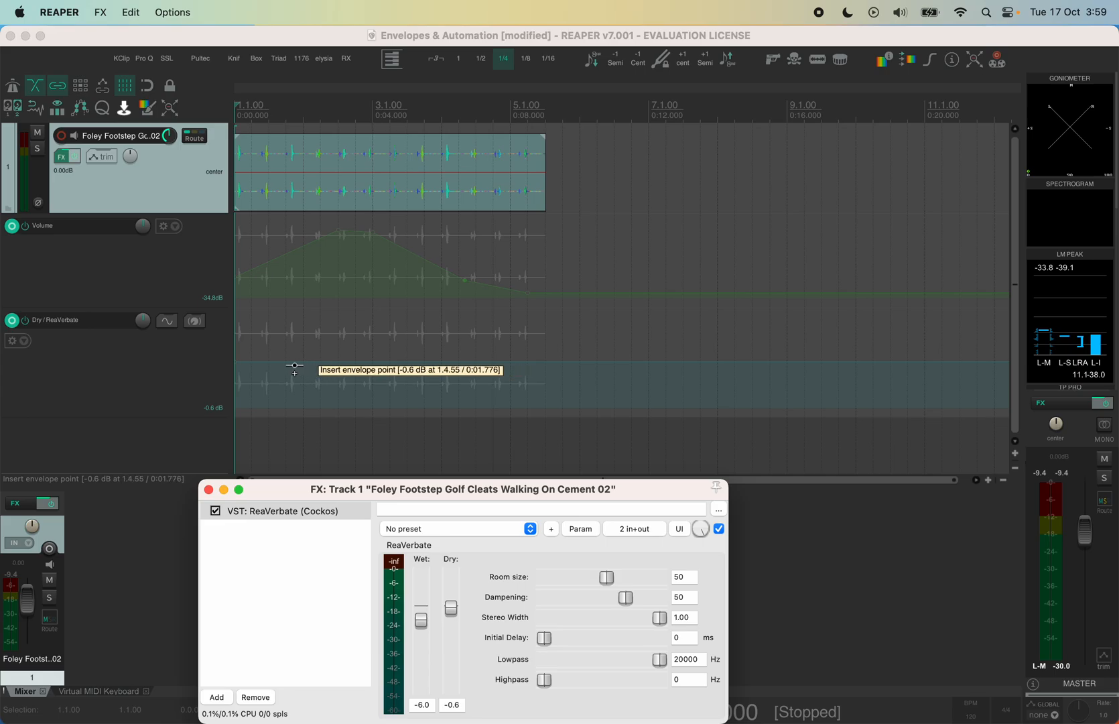
# Lower the Dry envelope's starting point to -19.8 dB and play back to hear it
pyautogui.click(293, 364)
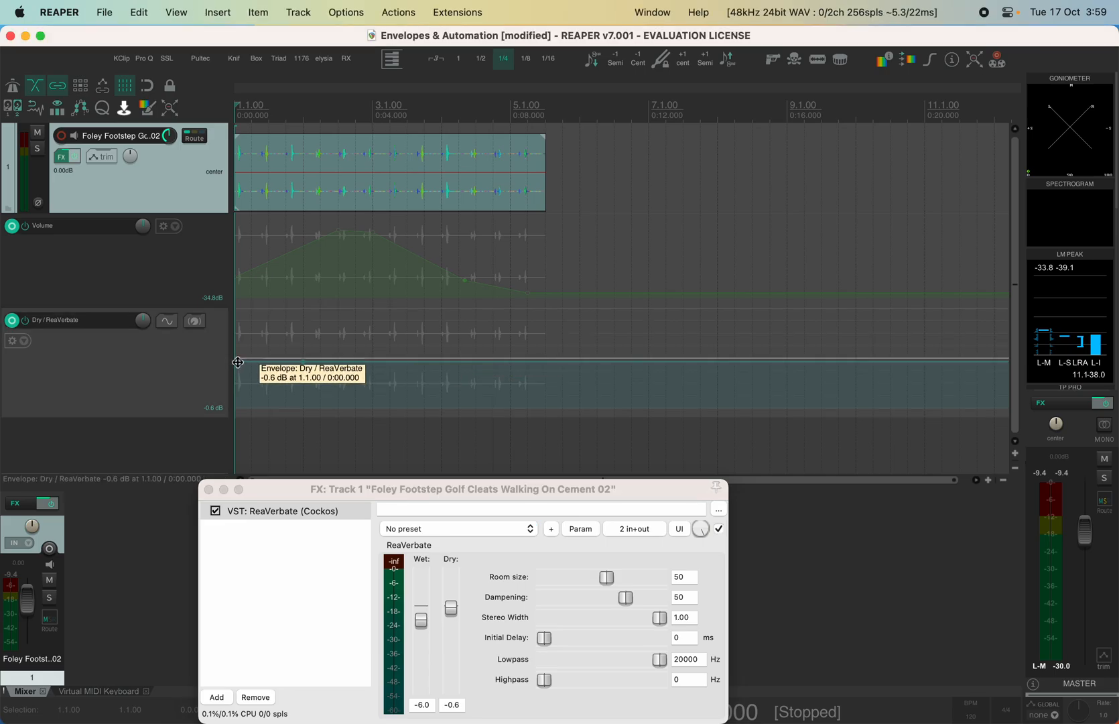
pyautogui.moveTo(236, 360); pyautogui.dragTo(225, 427)
pyautogui.press('space')
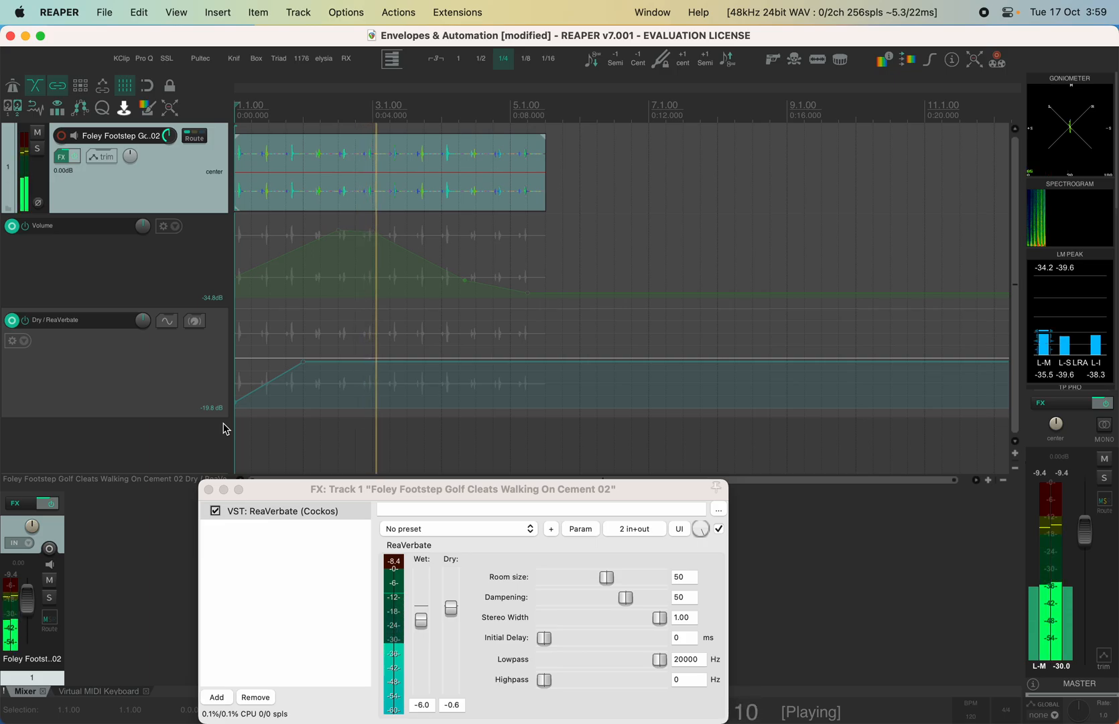
pyautogui.press('space')
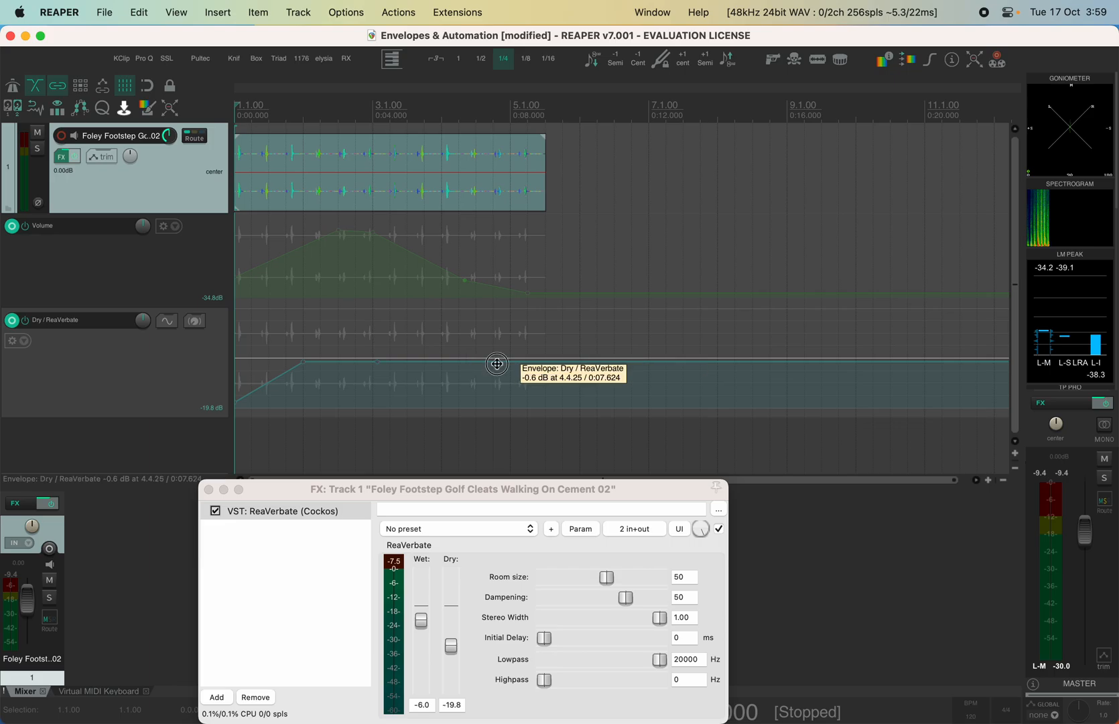
# Add a Dry point falling back to -19.8 dB after the footsteps, audition, and nudge Wet to -6.4
pyautogui.moveTo(496, 363); pyautogui.dragTo(506, 429)
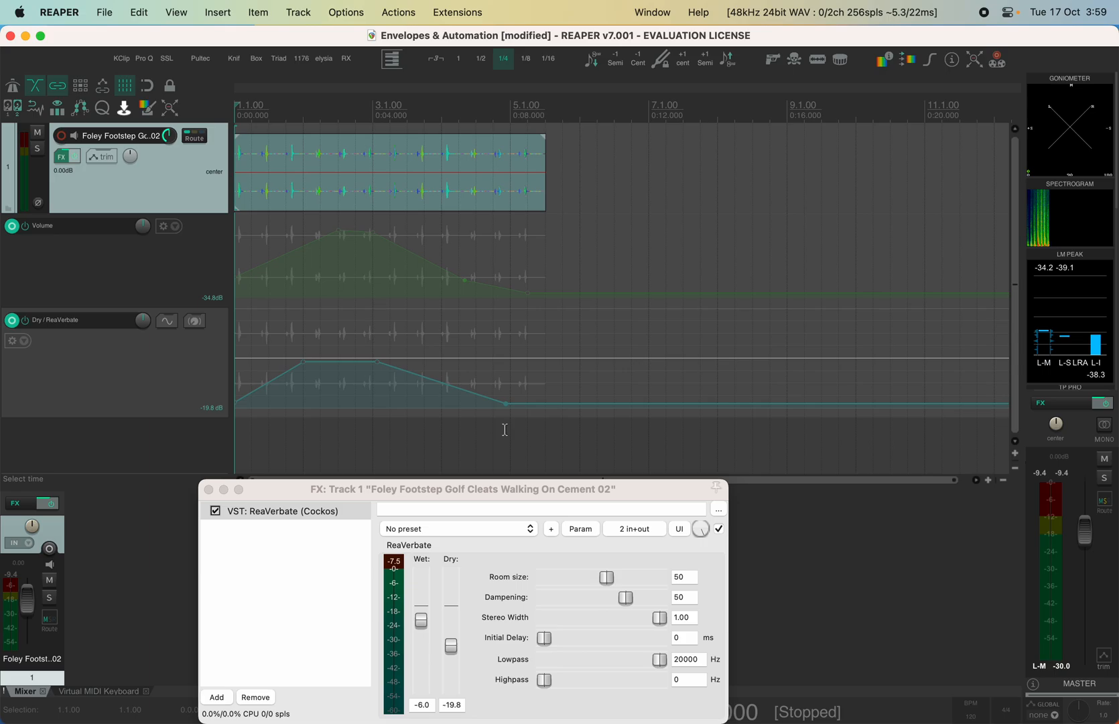
pyautogui.press('space')
pyautogui.press('space')
pyautogui.press('Home')
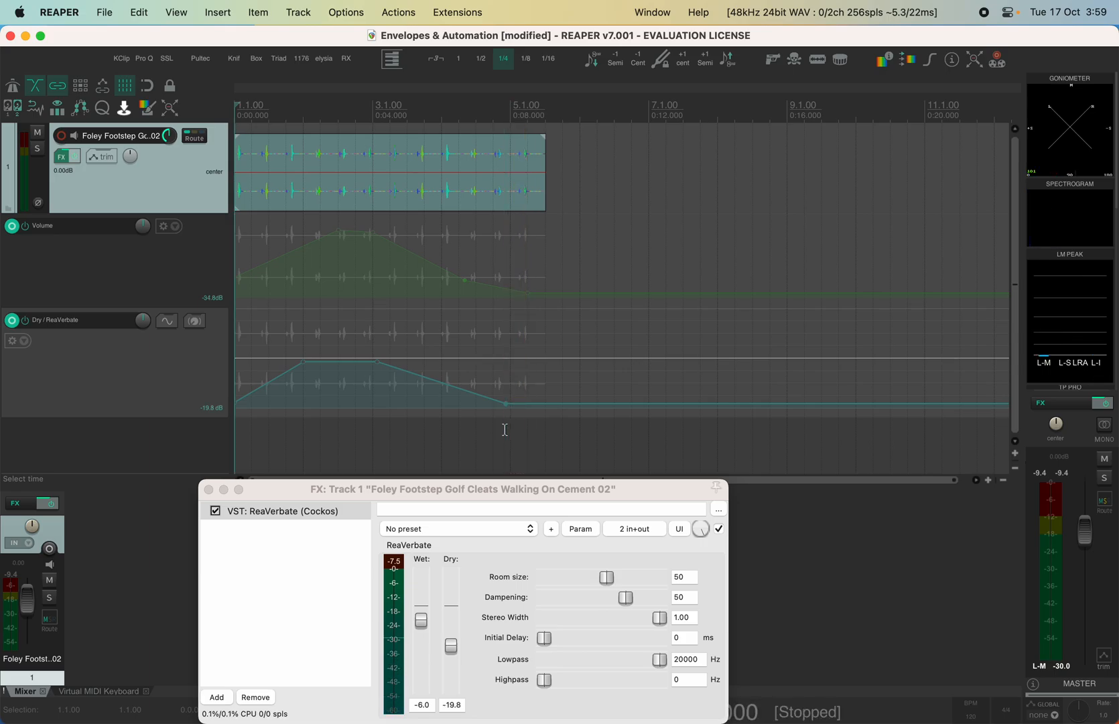
pyautogui.press('space')
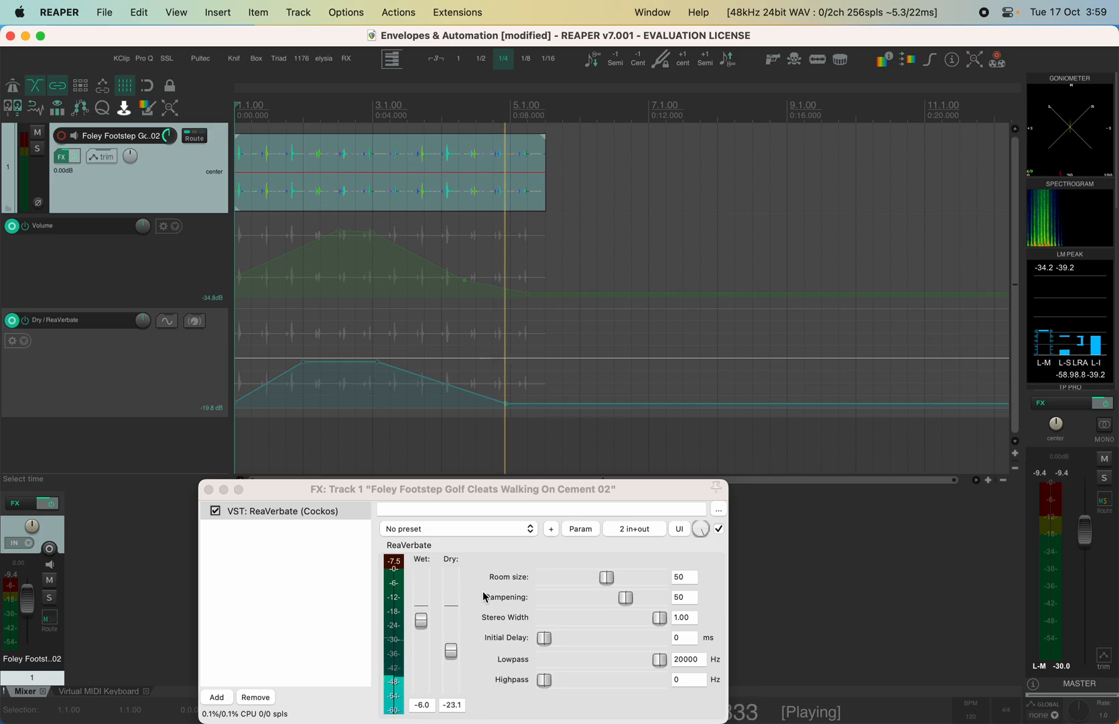
pyautogui.press('space')
pyautogui.moveTo(422, 627); pyautogui.dragTo(421, 624)
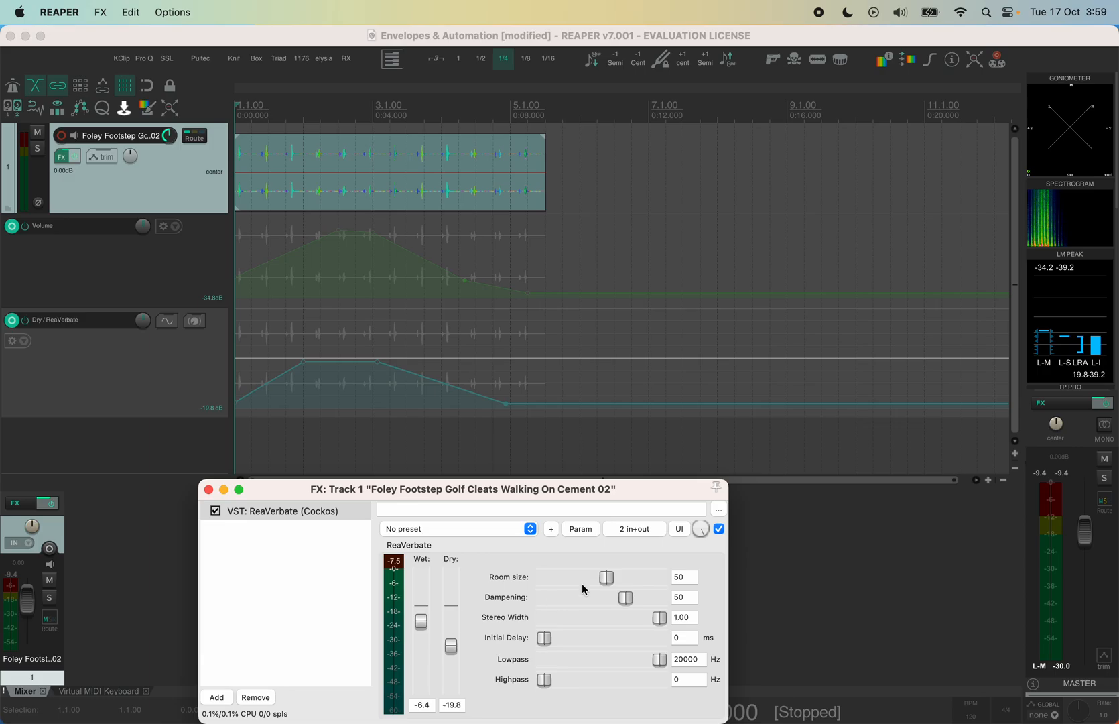
# Show a Wet / ReaVerbate envelope lane, flat at -6.4 dB, below the Dry lane
pyautogui.click(591, 531)
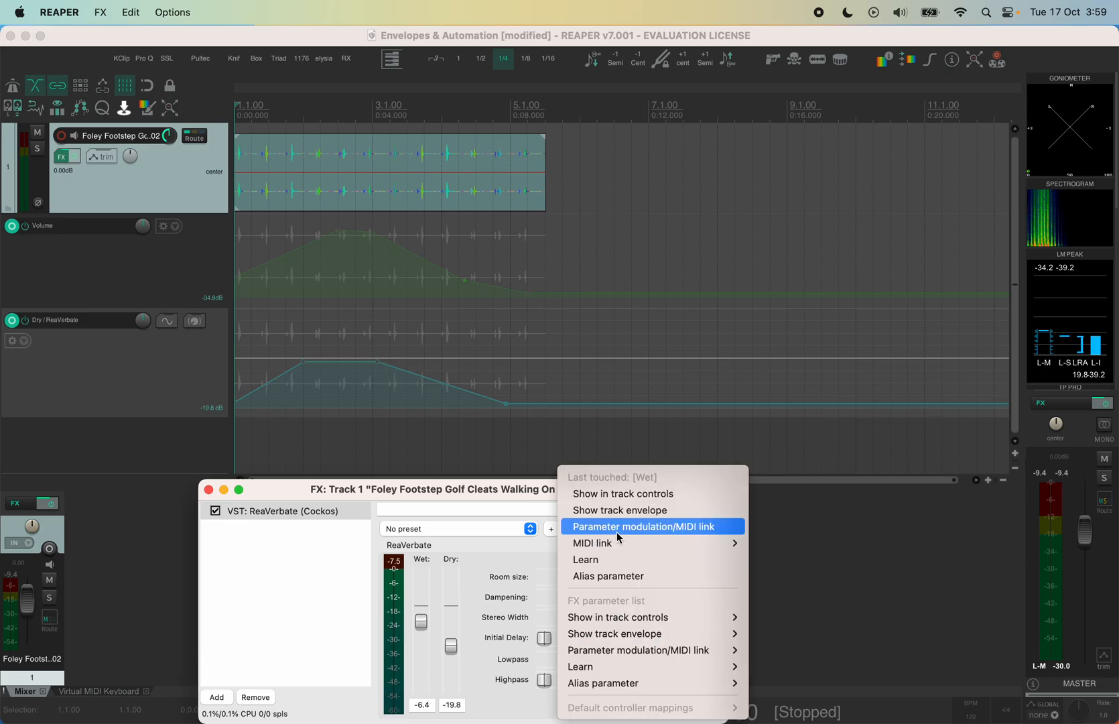
pyautogui.click(636, 512)
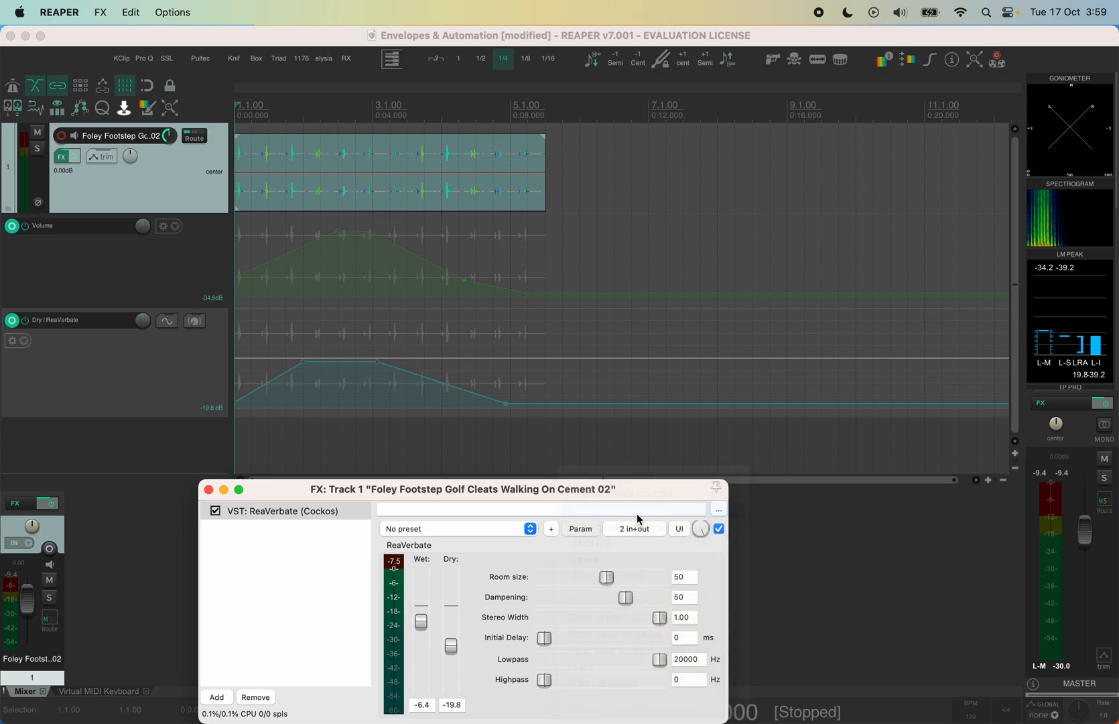
pyautogui.moveTo(319, 497); pyautogui.dragTo(304, 582)
pyautogui.scroll(-2, 158, 377)
pyautogui.scroll(2, 158, 376)
pyautogui.scroll(-2, 158, 377)
pyautogui.scroll(2, 158, 377)
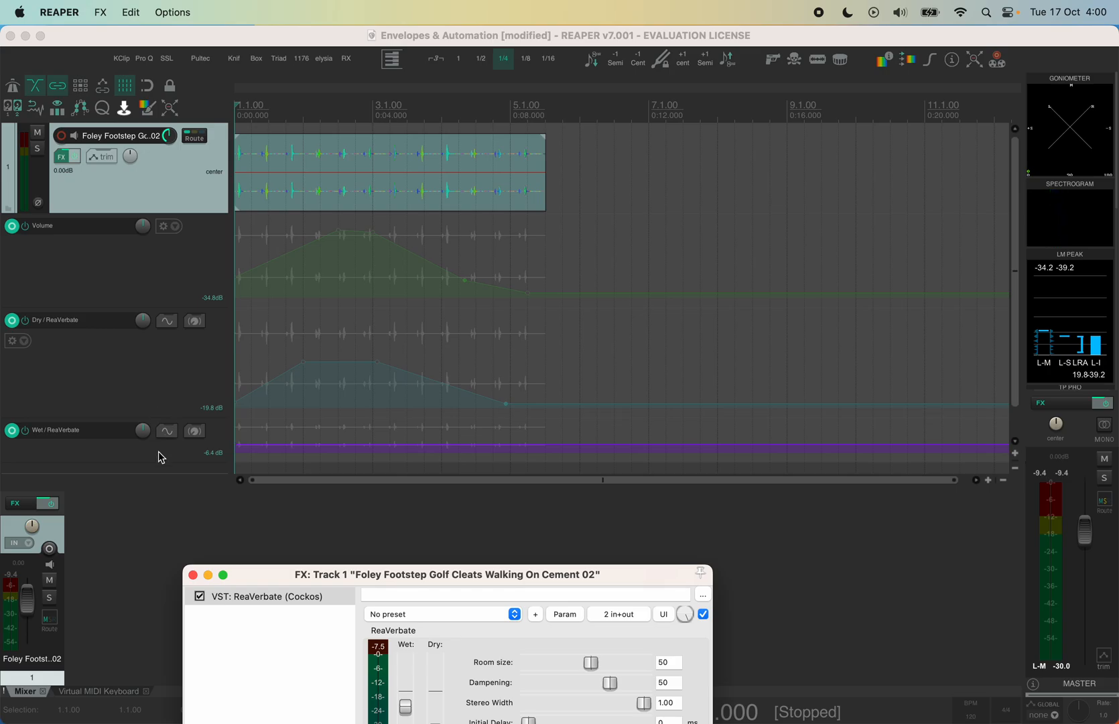
# Freehand-draw a Wet curve dipping to about -17.3 dB across the footsteps, then play it back
pyautogui.moveTo(178, 461); pyautogui.dragTo(175, 434)
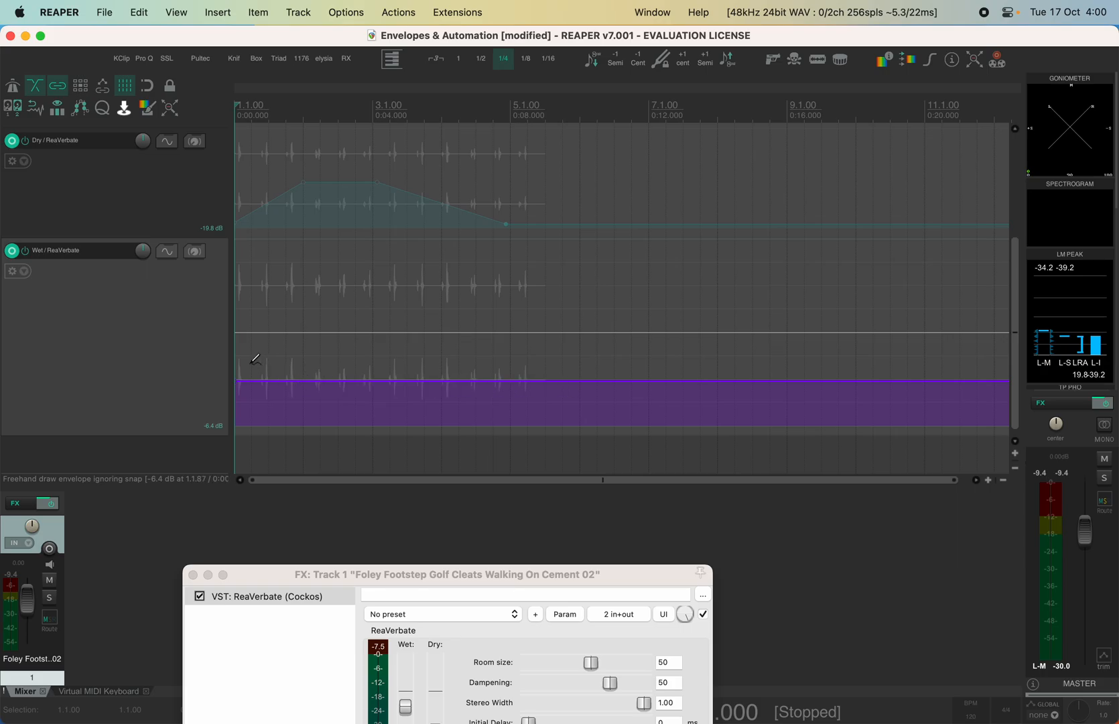
pyautogui.moveTo(239, 350); pyautogui.dragTo(555, 412)
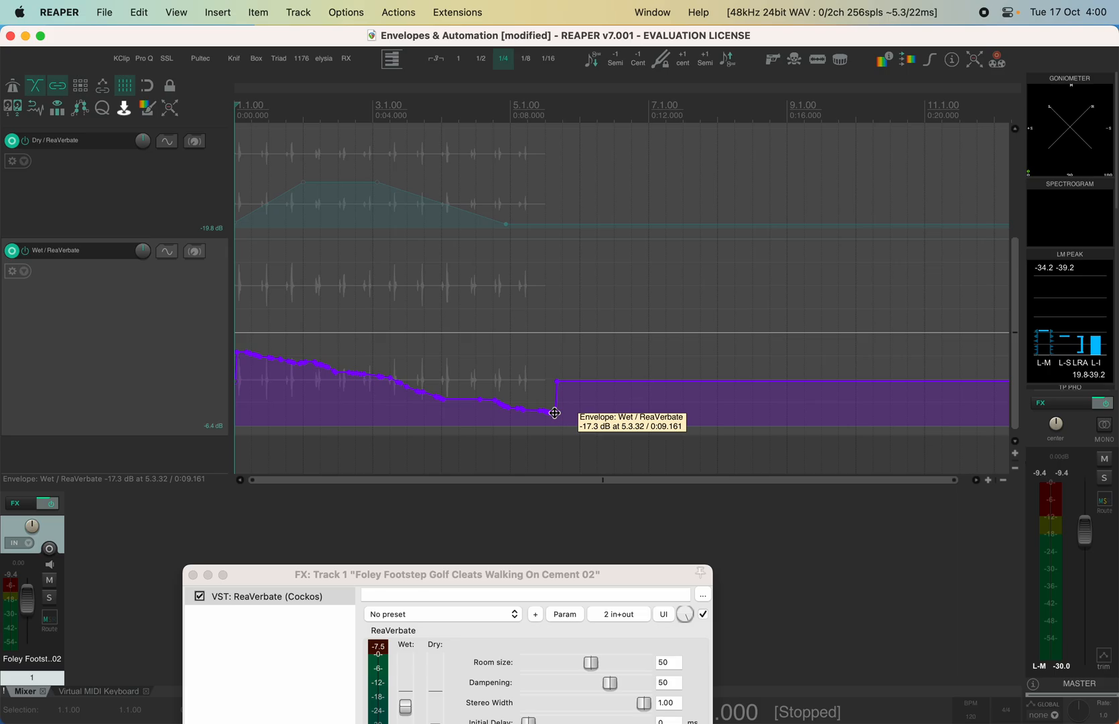
pyautogui.press('space')
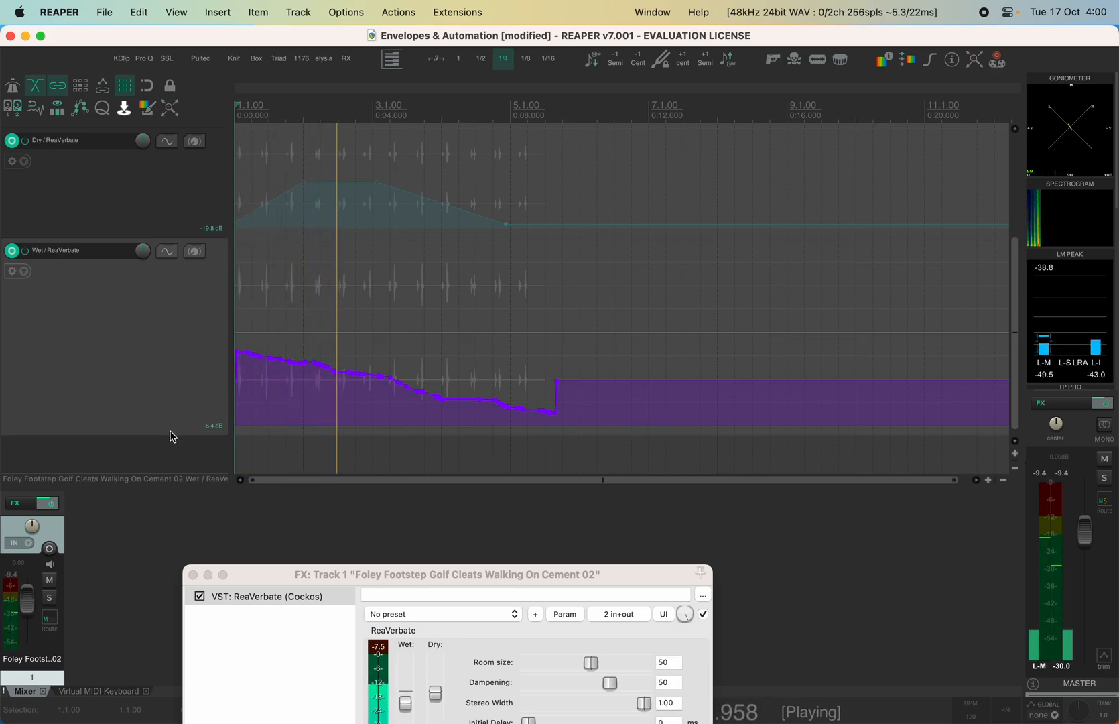
# Shrink the Wet and Volume envelope lanes to compact heights
pyautogui.moveTo(167, 435); pyautogui.dragTo(146, 315)
pyautogui.scroll(5, 146, 314)
pyautogui.moveTo(165, 416); pyautogui.dragTo(165, 373)
pyautogui.moveTo(165, 305); pyautogui.dragTo(164, 273)
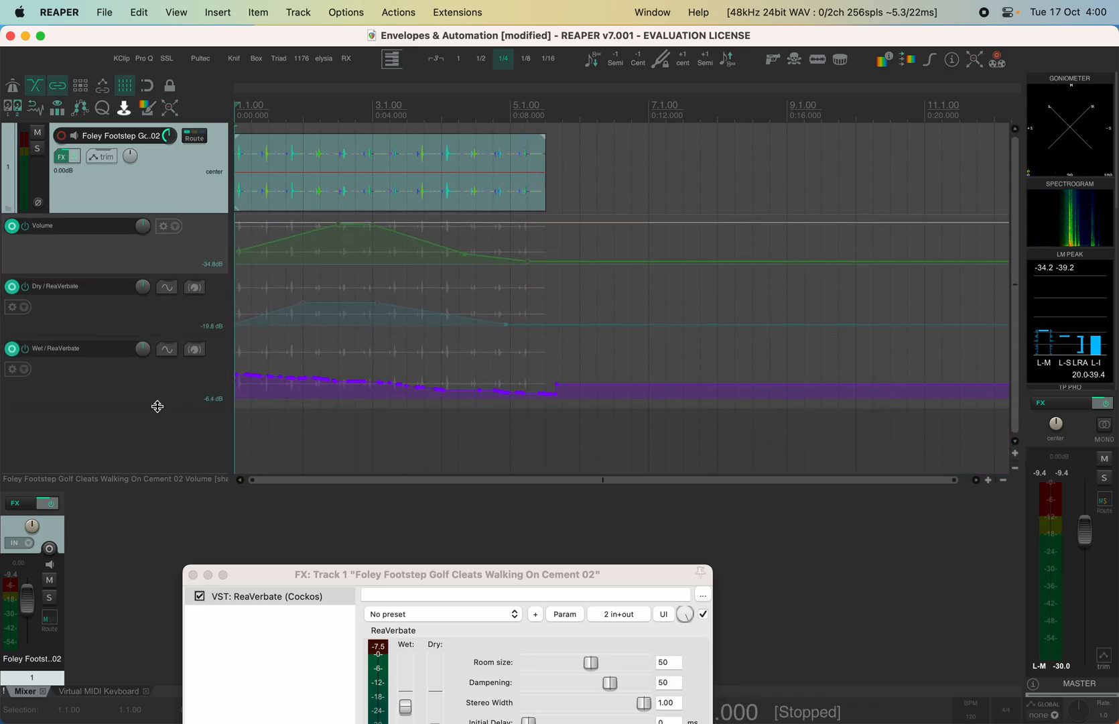
# Reveal the Pan envelope lane with its freehand sweep, keeping the Wet and Pan lanes compact
pyautogui.moveTo(150, 405); pyautogui.dragTo(153, 388)
pyautogui.click(166, 178)
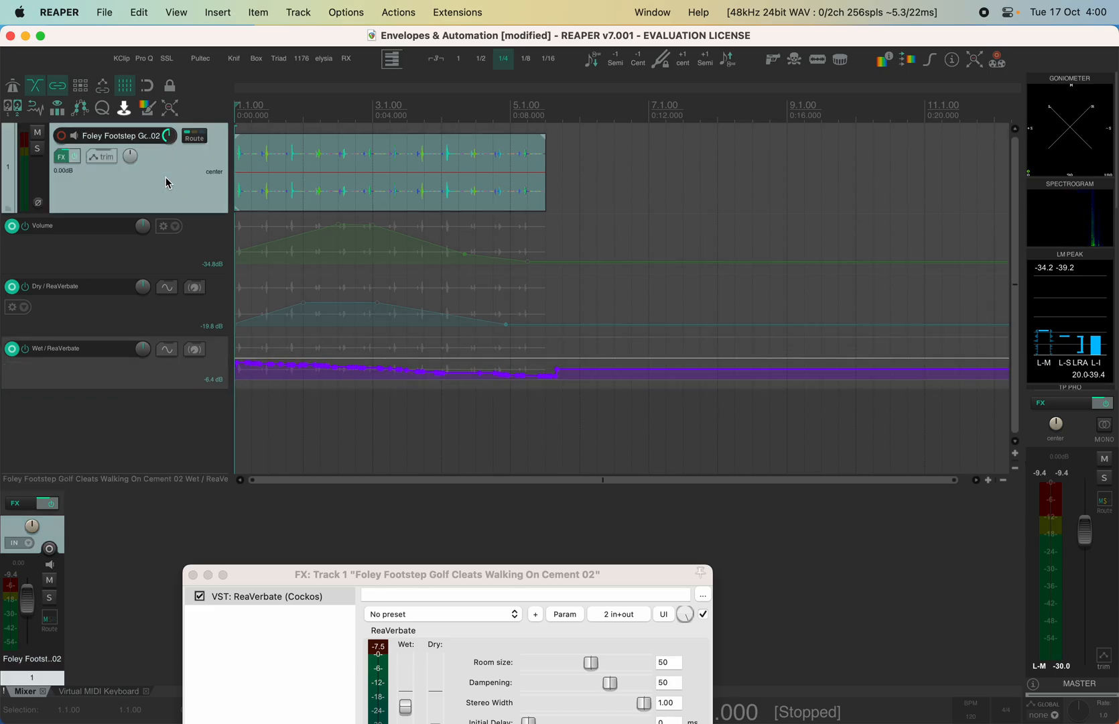
pyautogui.press('p')
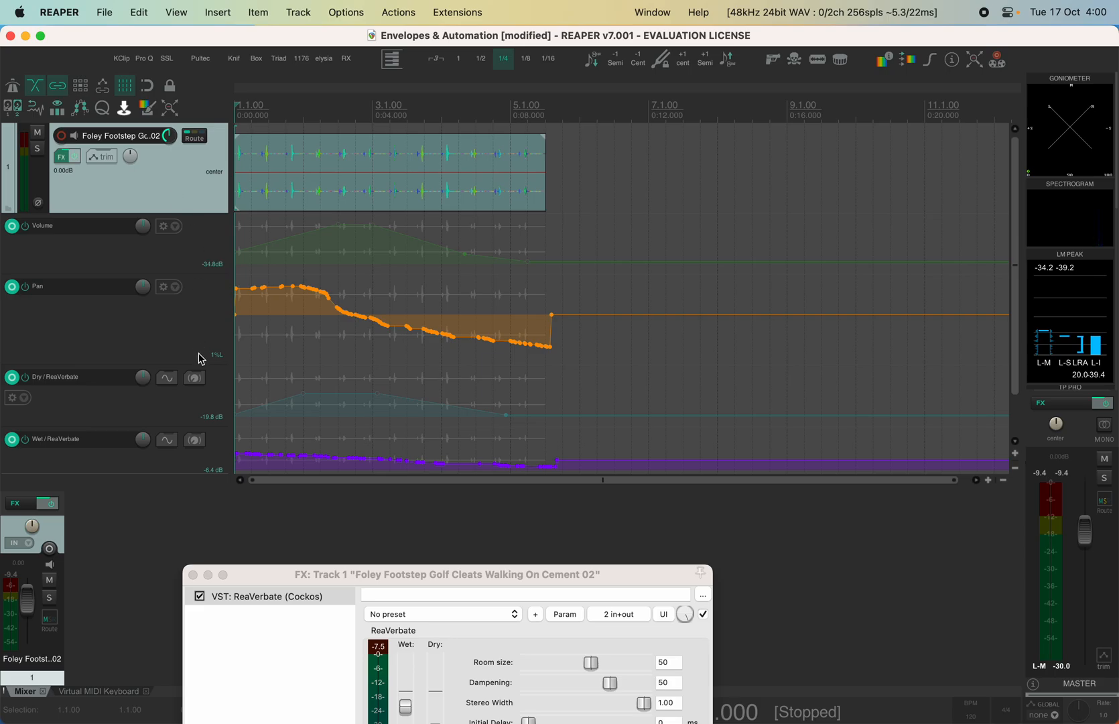
pyautogui.moveTo(194, 365); pyautogui.dragTo(194, 313)
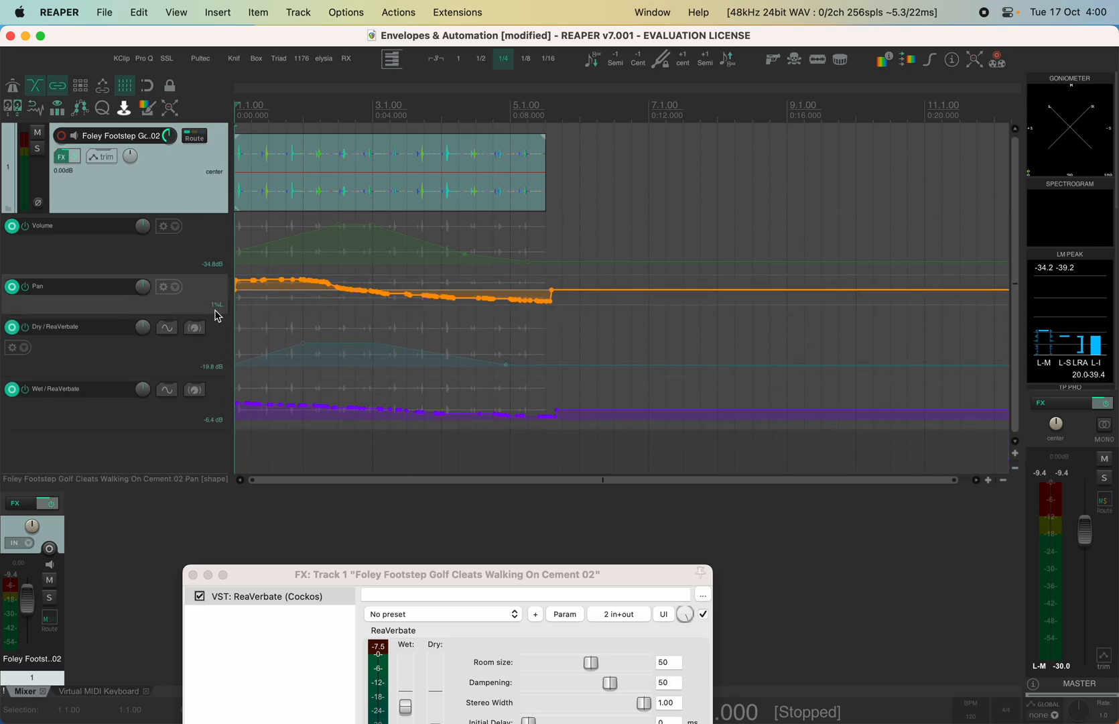
pyautogui.click(210, 350)
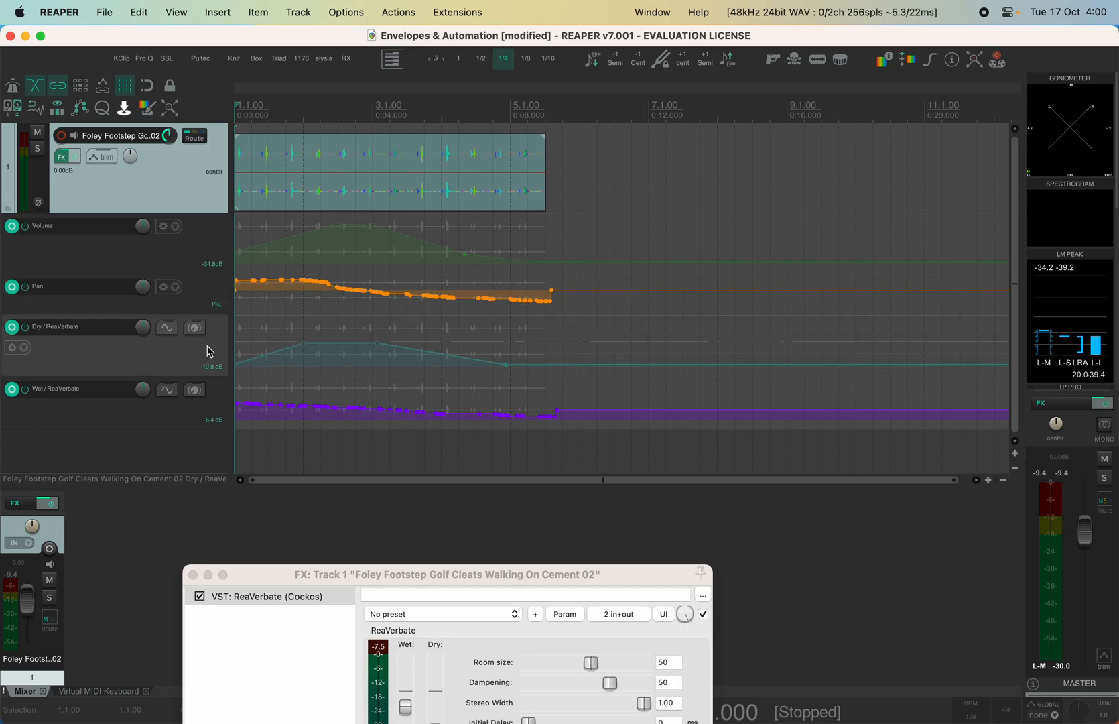
pyautogui.click(185, 424)
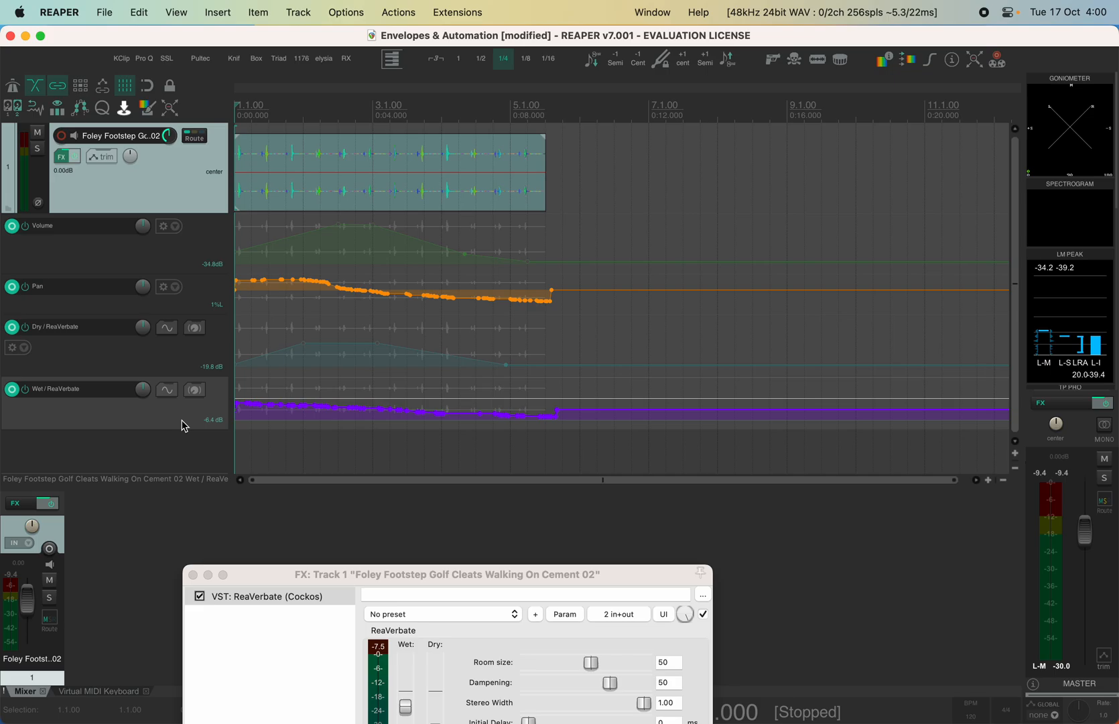
# Close the FX: Track 1 ReaVerbate window
pyautogui.click(194, 575)
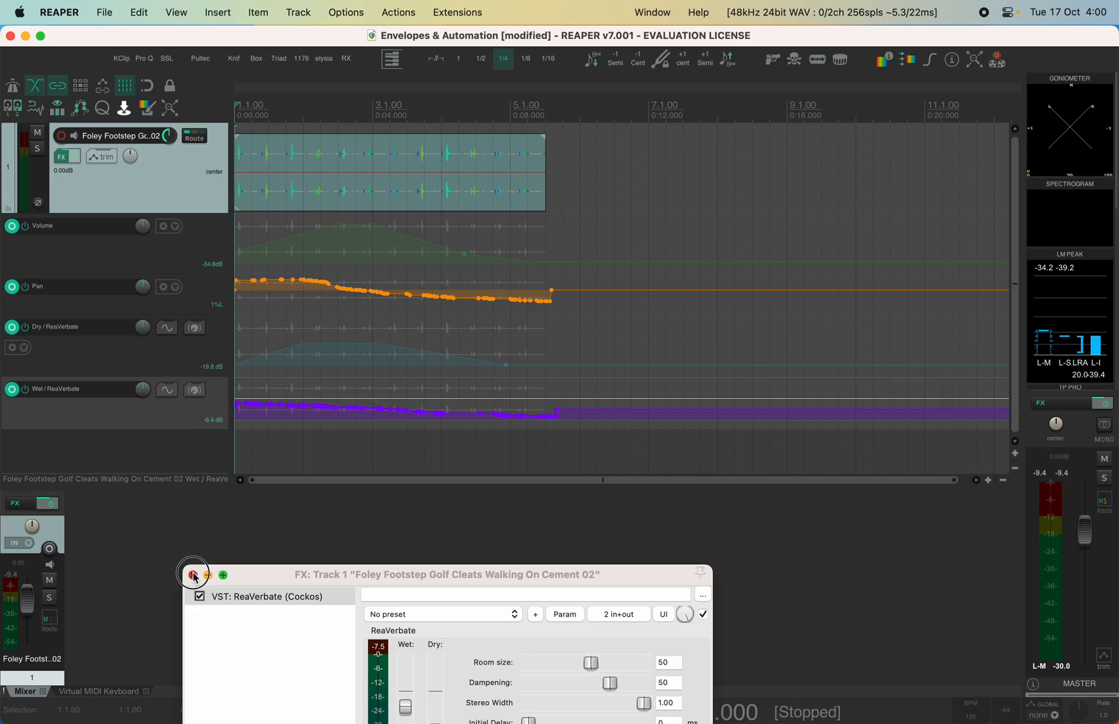